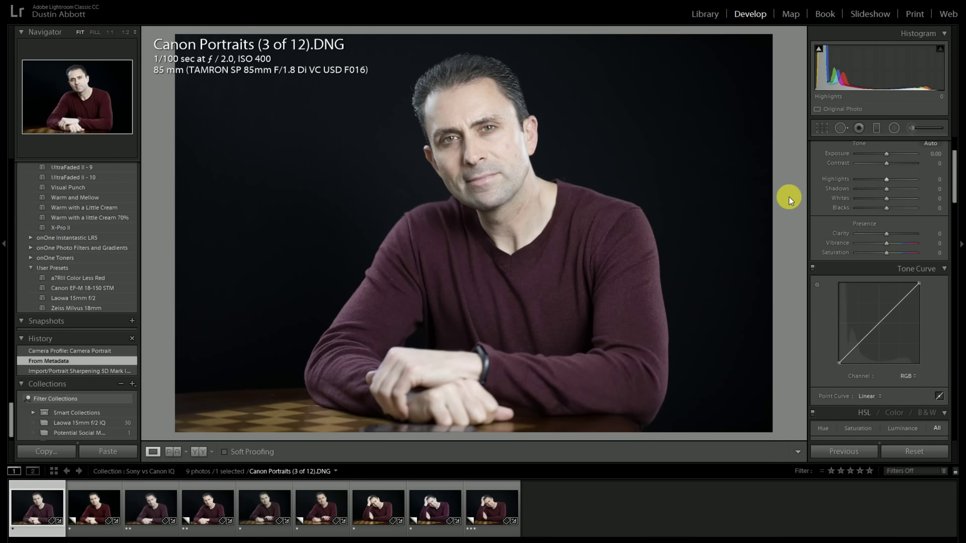
Step: Check the camera calibration profile choices for Canon Portraits (3 of 12).DNG and its virtual copy, Copy 1
drag(955, 181, 953, 151)
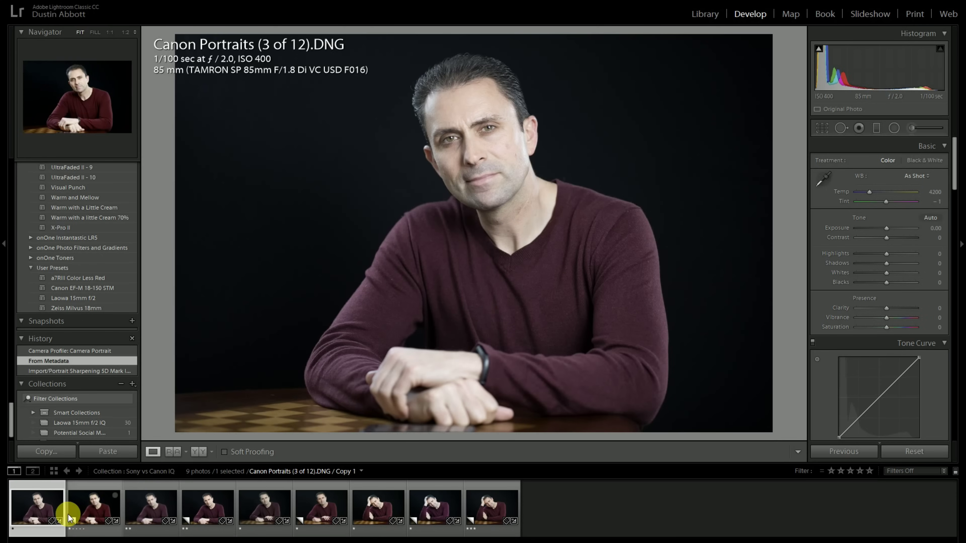
drag(957, 178, 957, 397)
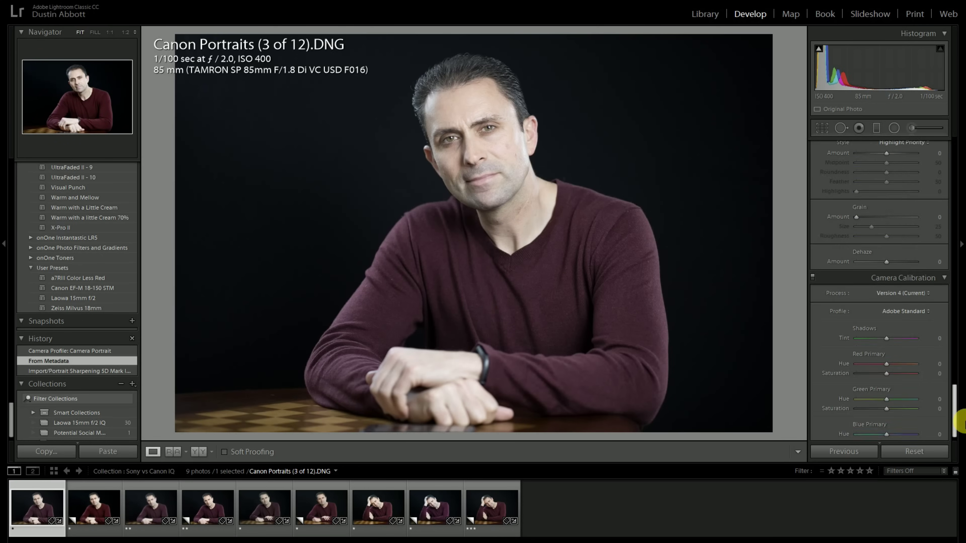
click(927, 312)
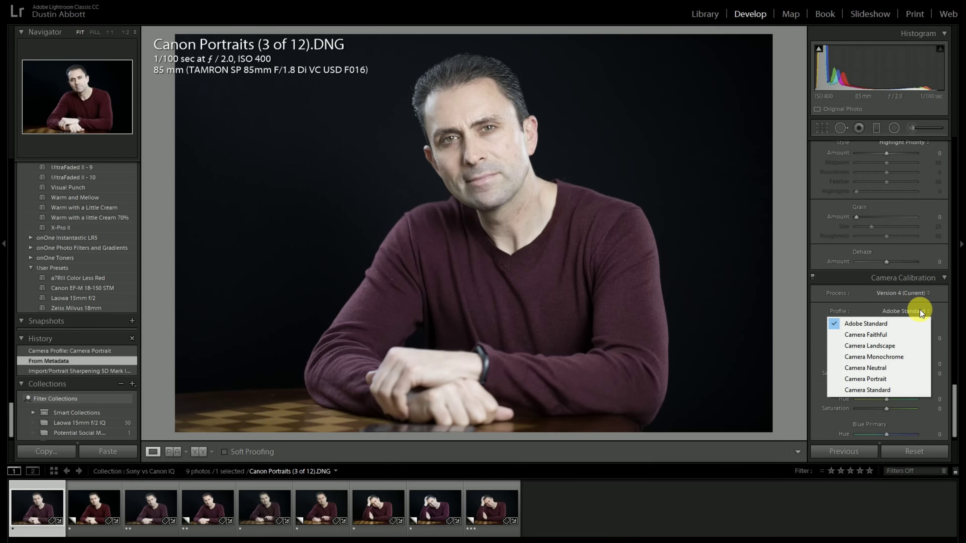
click(83, 511)
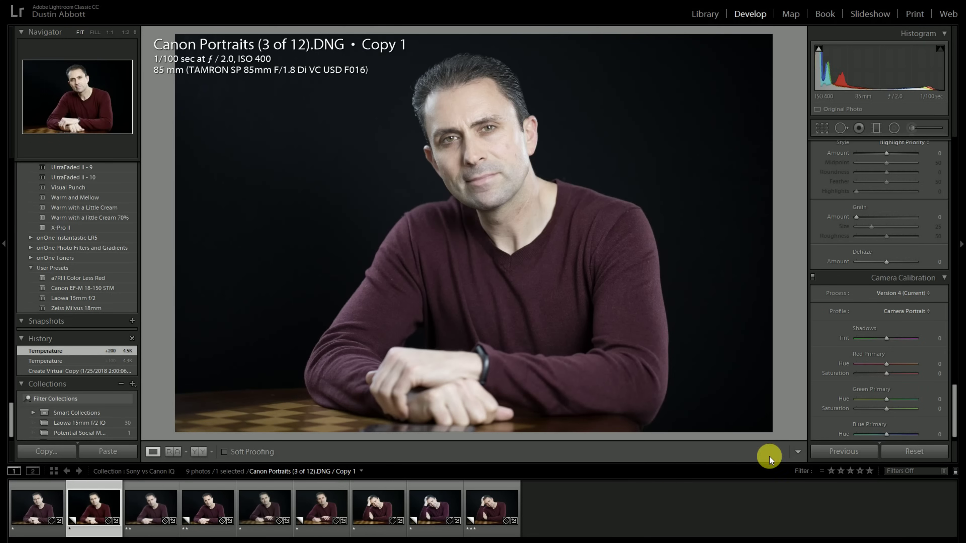
click(918, 310)
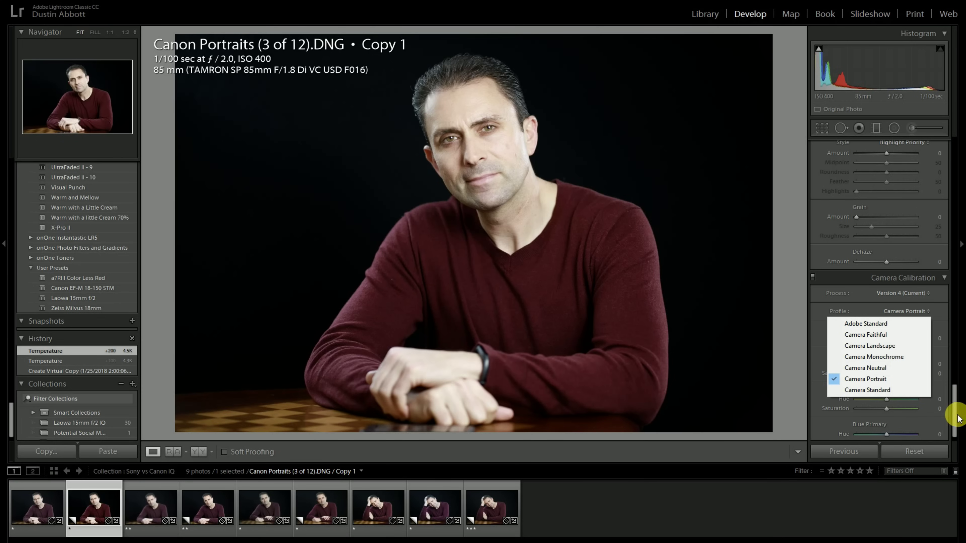
Step: Compare the white balance temperature and Basic settings of Canon Portraits (3 of 12).DNG and its Copy 1
click(953, 404)
drag(951, 401, 953, 112)
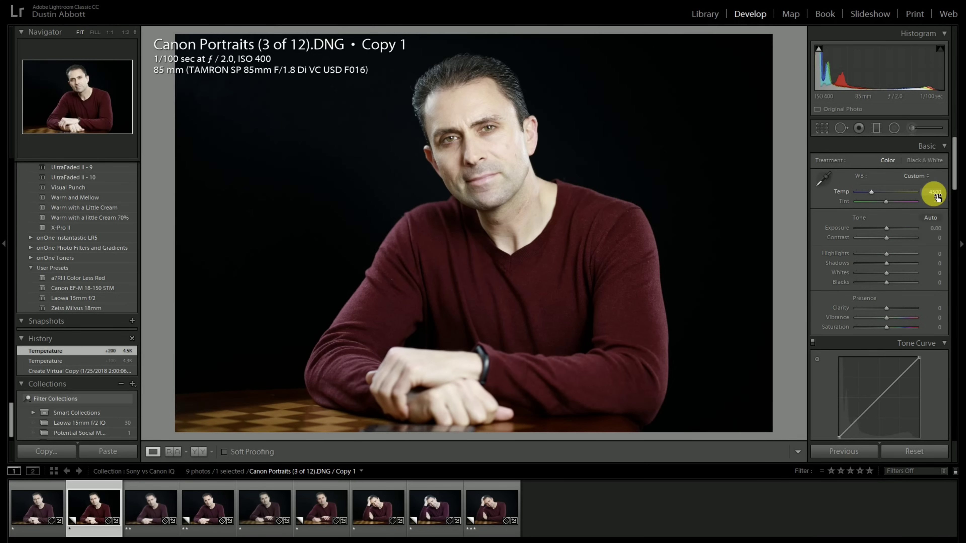
click(38, 509)
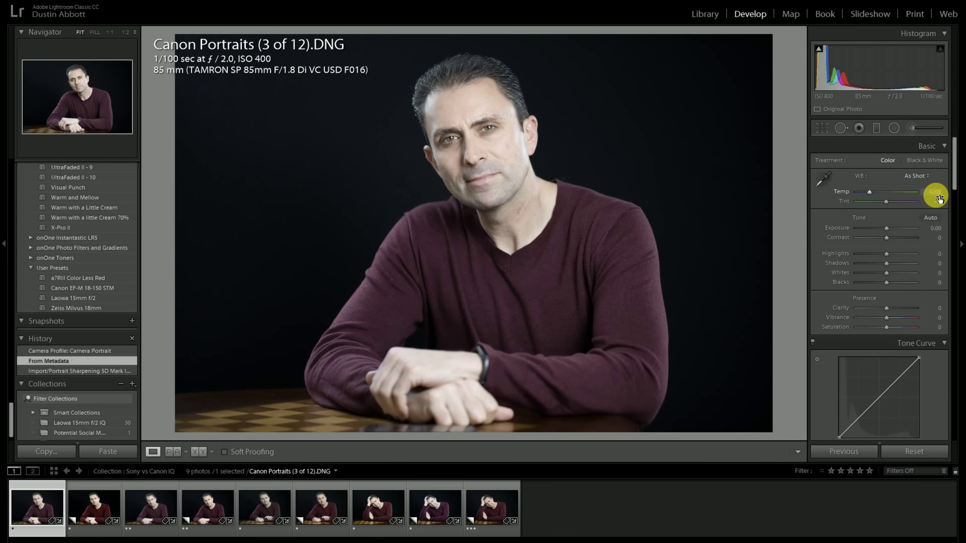
click(93, 506)
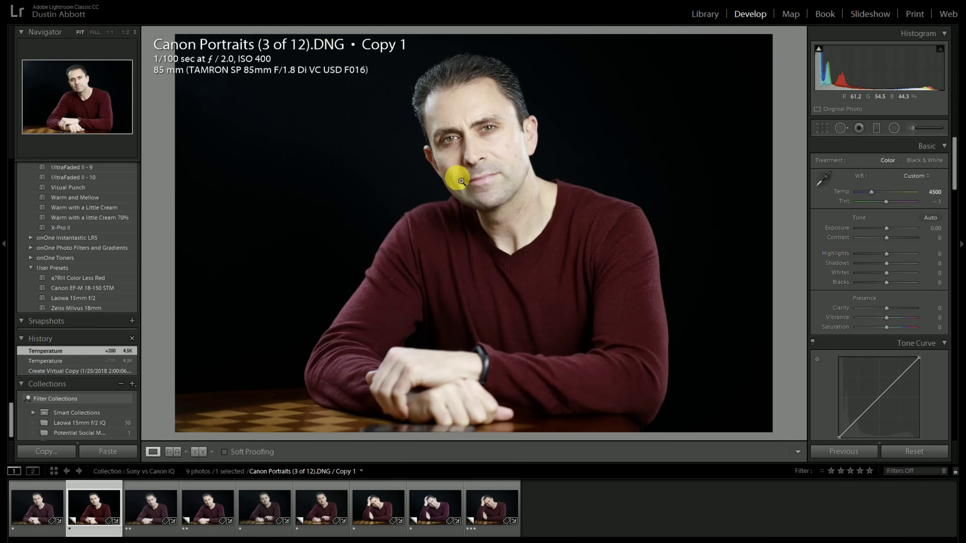
Step: Review the develop settings of Canon Portraits (5 of 12).DNG and its Copy 1, and compare the two images side by side
click(128, 506)
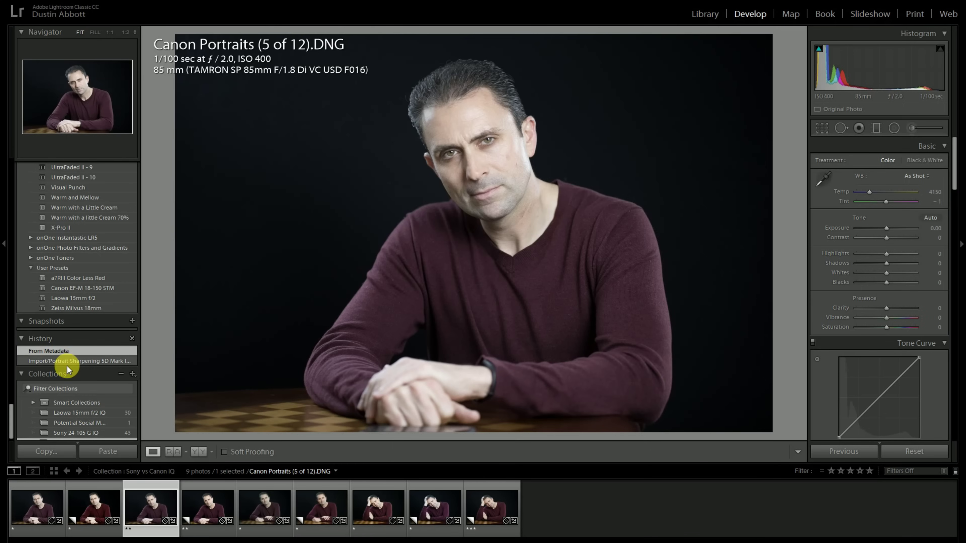
click(194, 506)
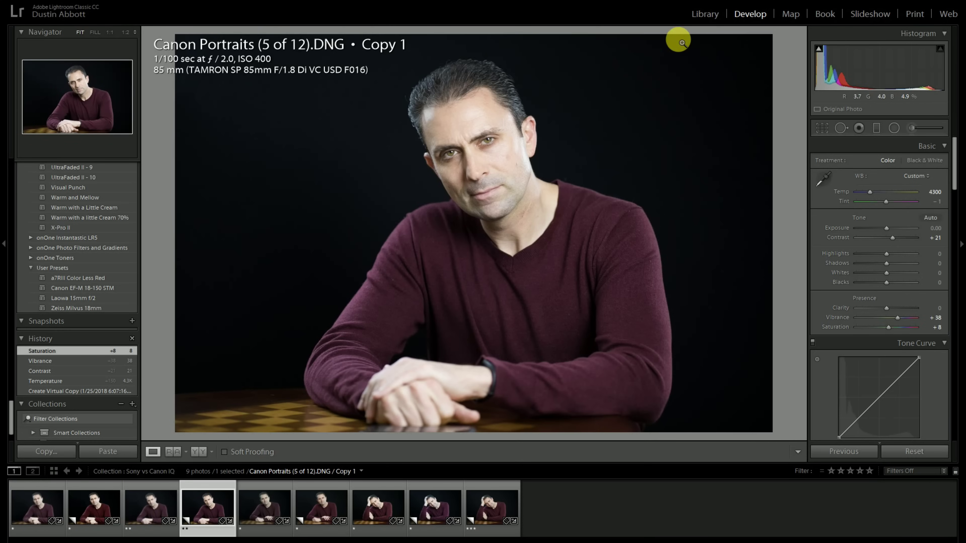
key(c)
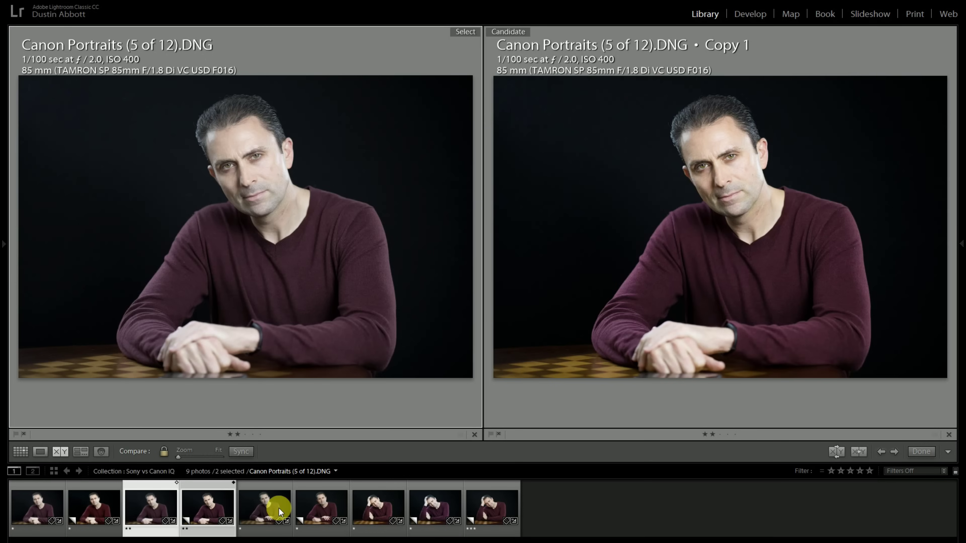
Step: View Sony Portraits (2 of 11).DNG, and compare its facial skin tones and detail with Canon Portraits (5 of 12).DNG at 1:1
key(g)
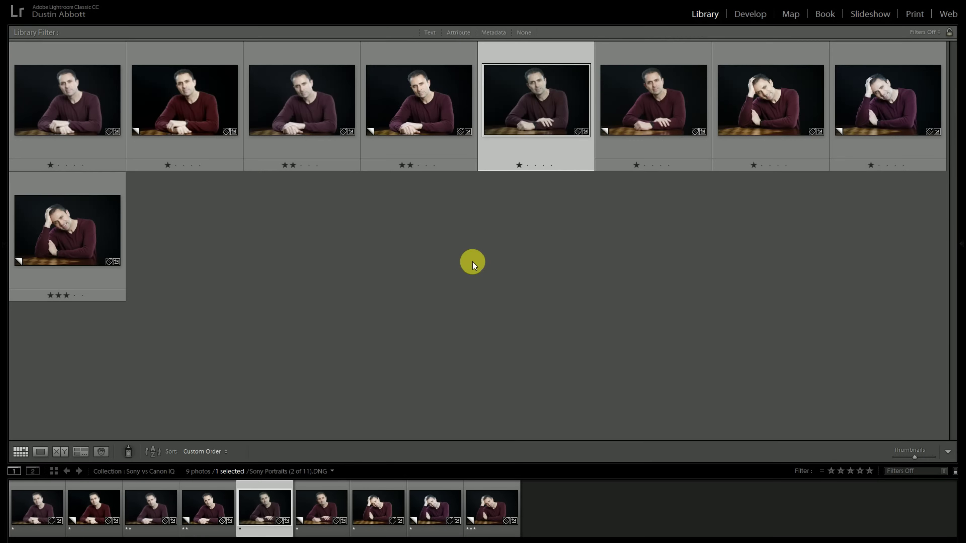
key(f)
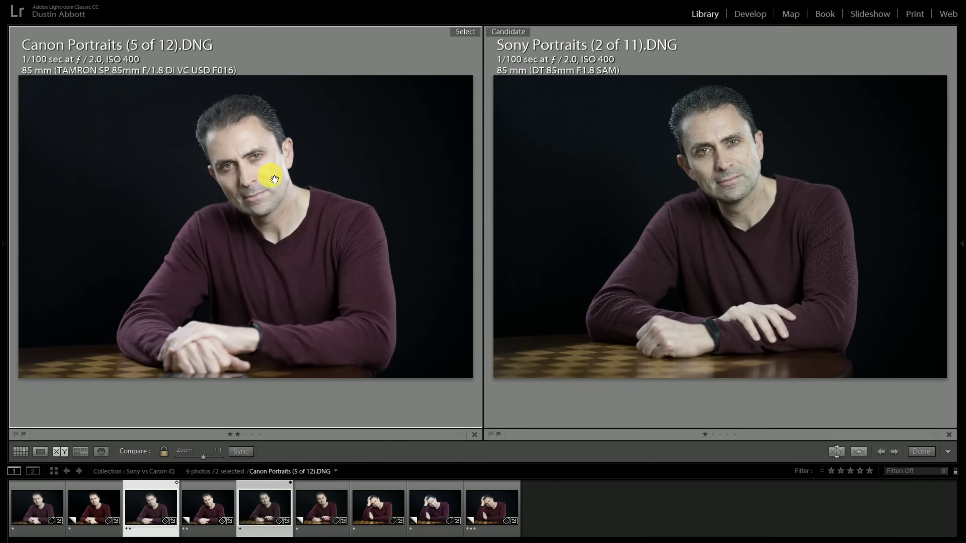
click(274, 178)
drag(291, 173, 280, 367)
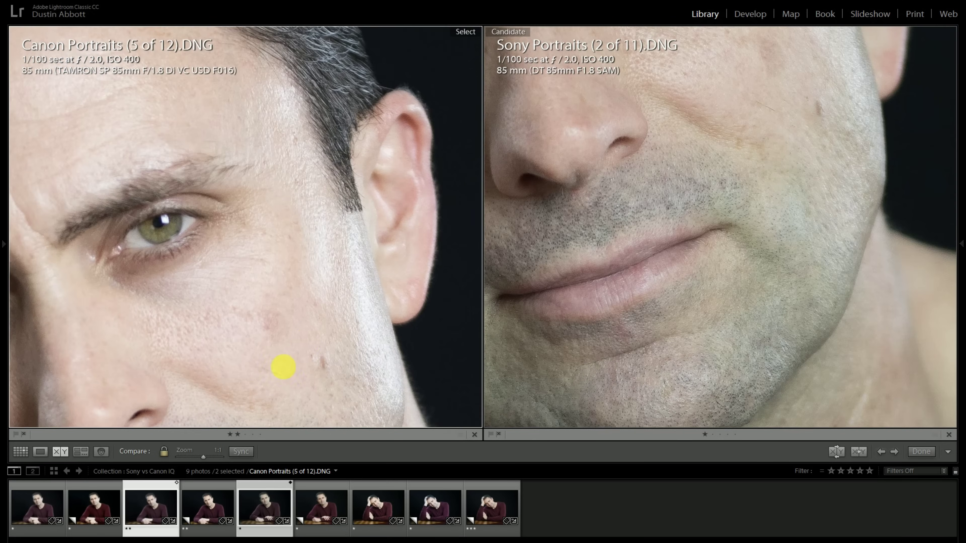
drag(297, 309, 308, 443)
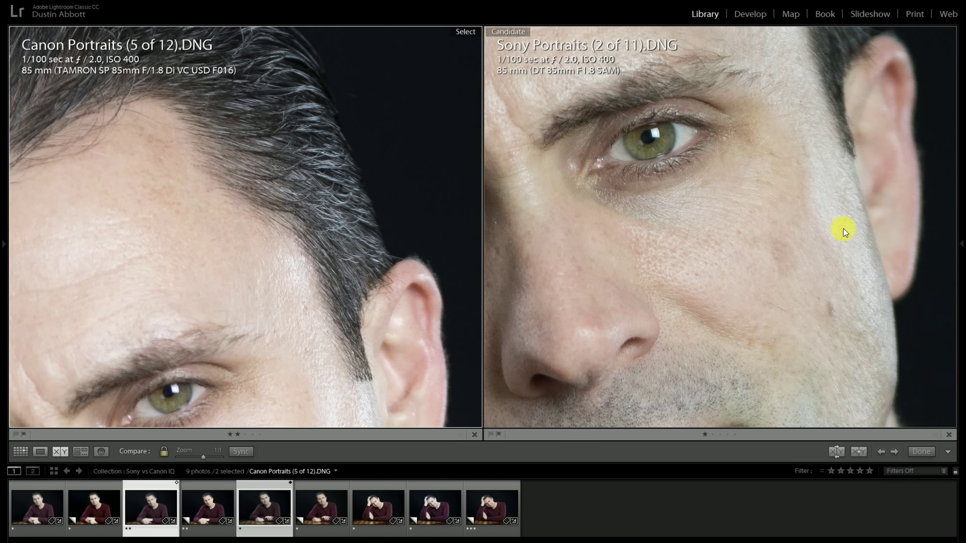
drag(834, 296, 768, 184)
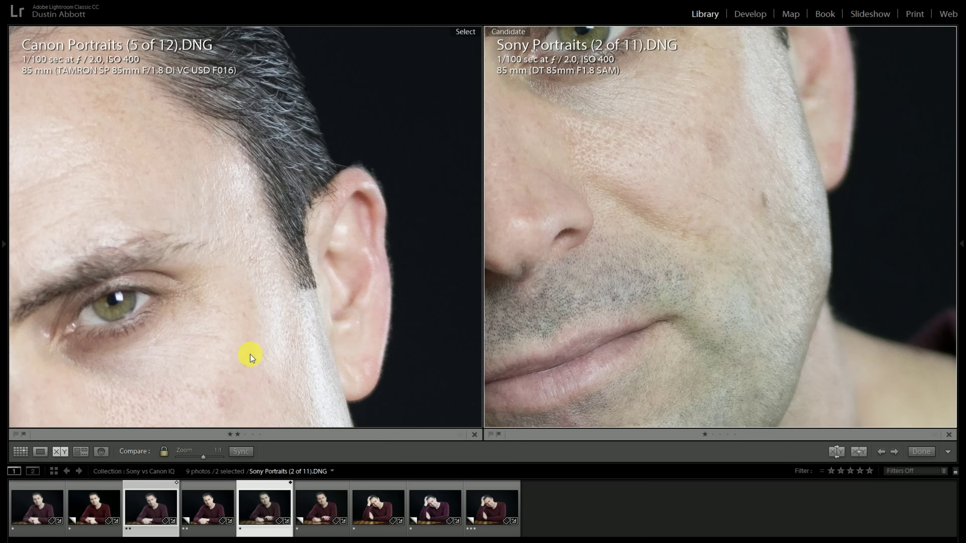
drag(217, 371, 213, 151)
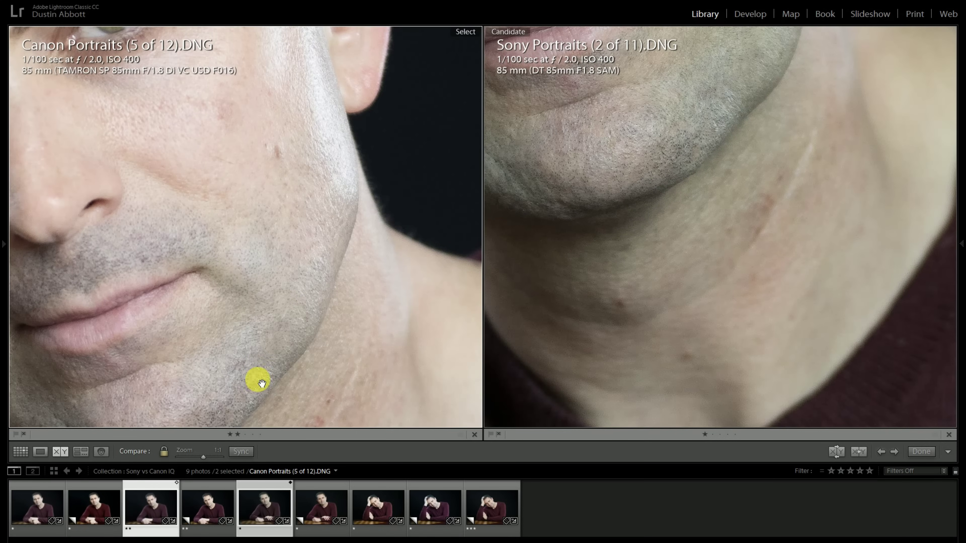
drag(252, 338, 312, 373)
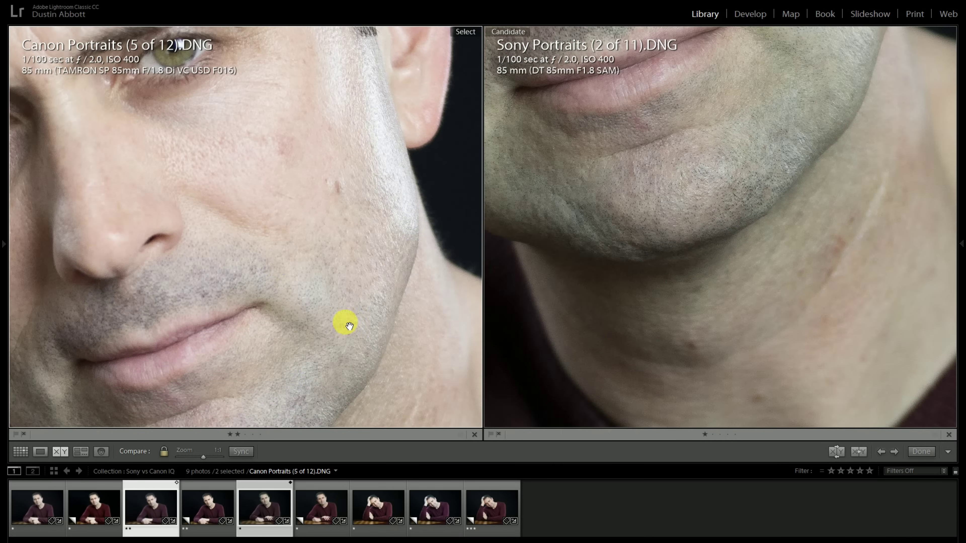
click(343, 285)
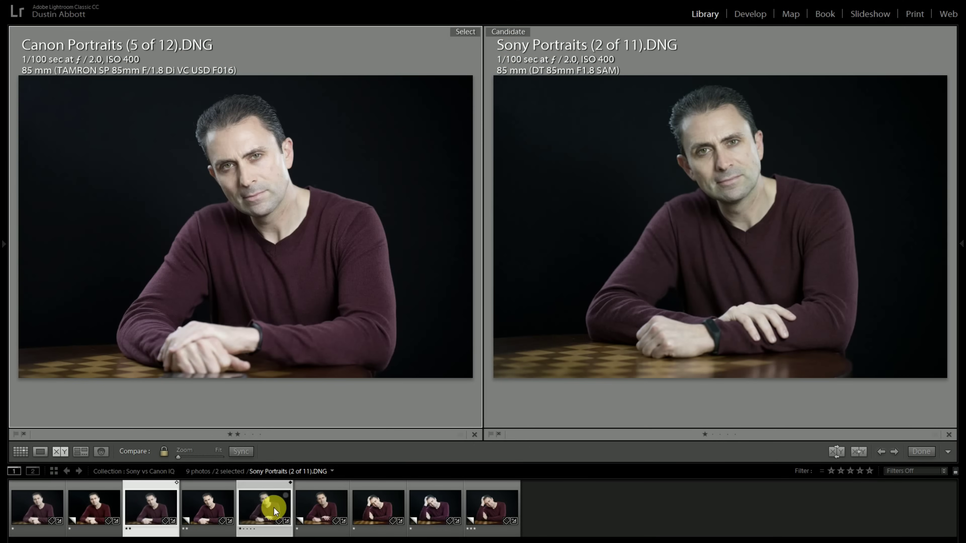
Step: Select the virtual copy of Sony Portraits (2 of 11).DNG from the thumbnail grid and view it full screen
click(21, 452)
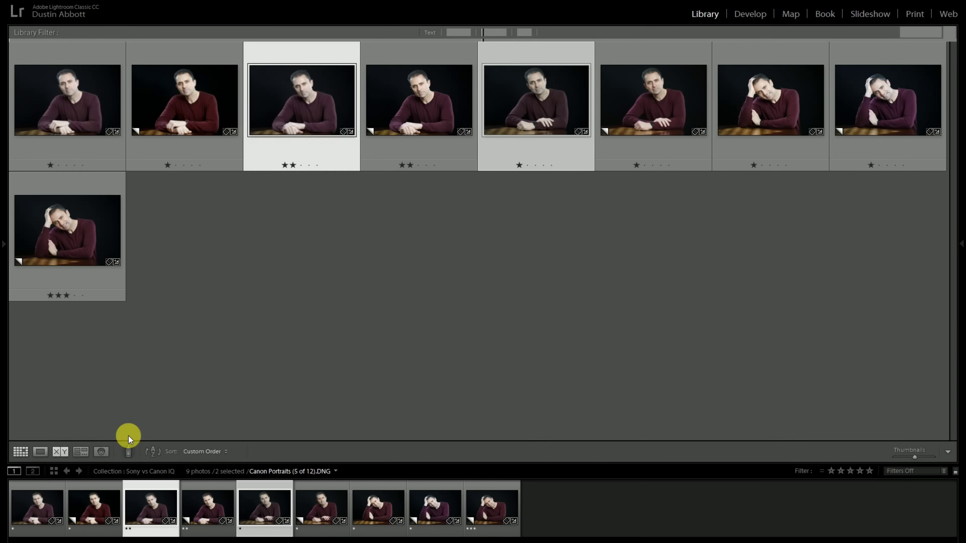
click(628, 118)
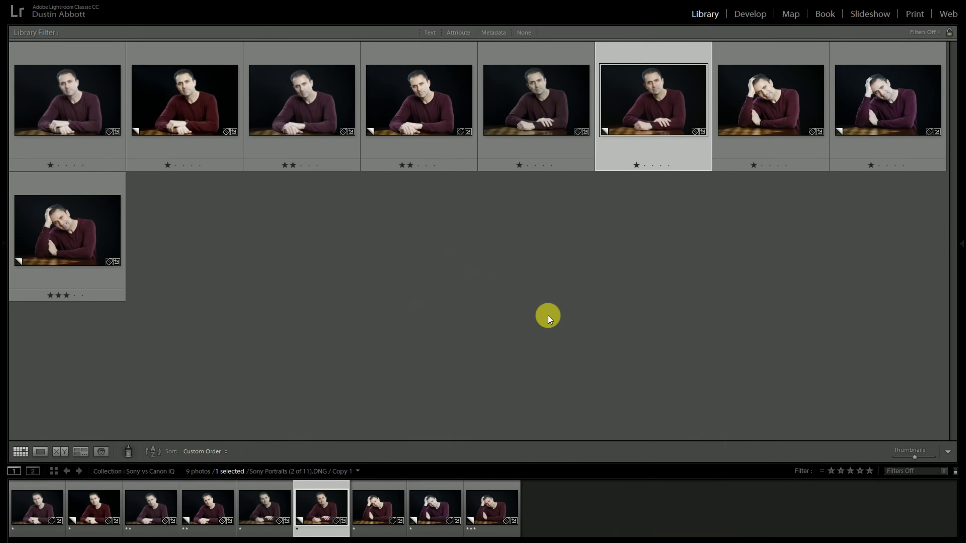
key(f)
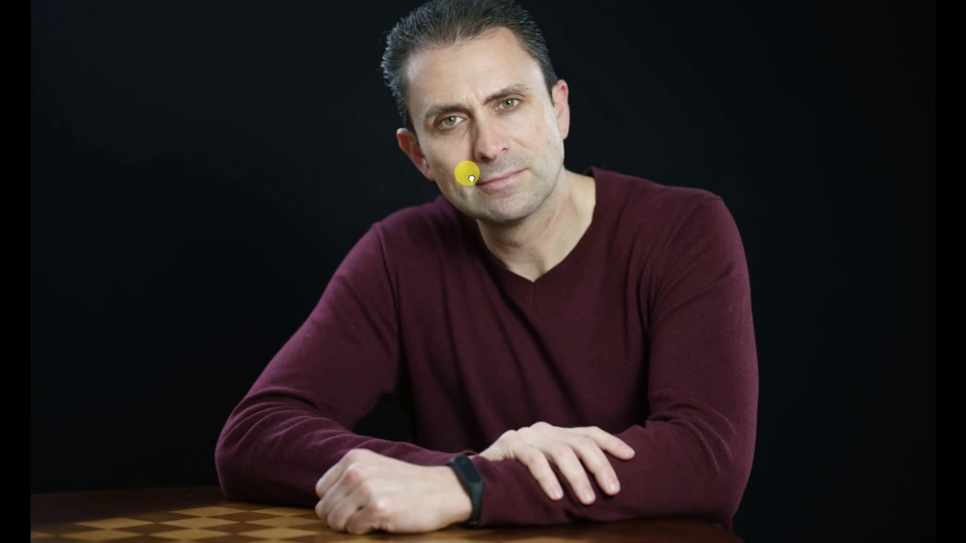
key(f)
key(Down)
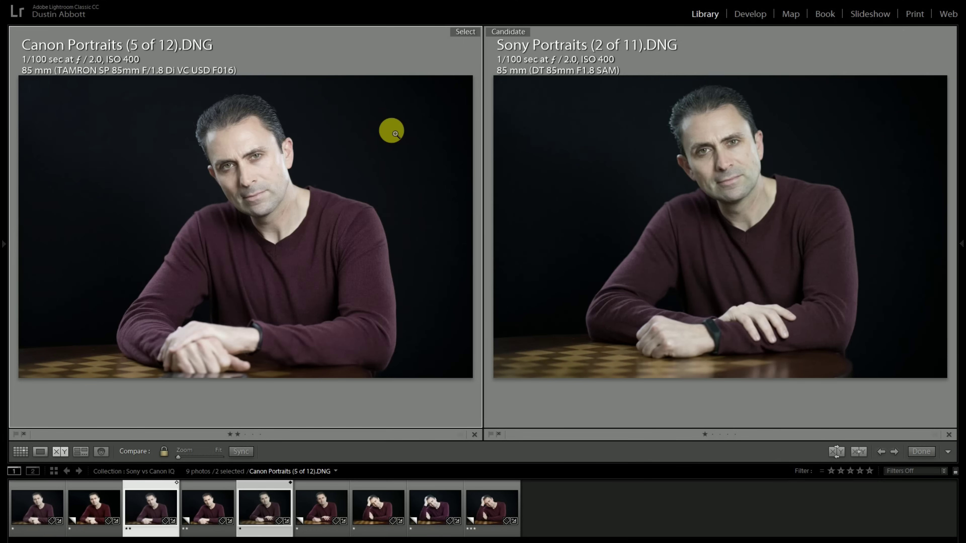
Step: Examine the hair and forehead detail of Canon Portraits (5 of 12).DNG against Sony Portraits (2 of 11).DNG at 1:1
click(244, 122)
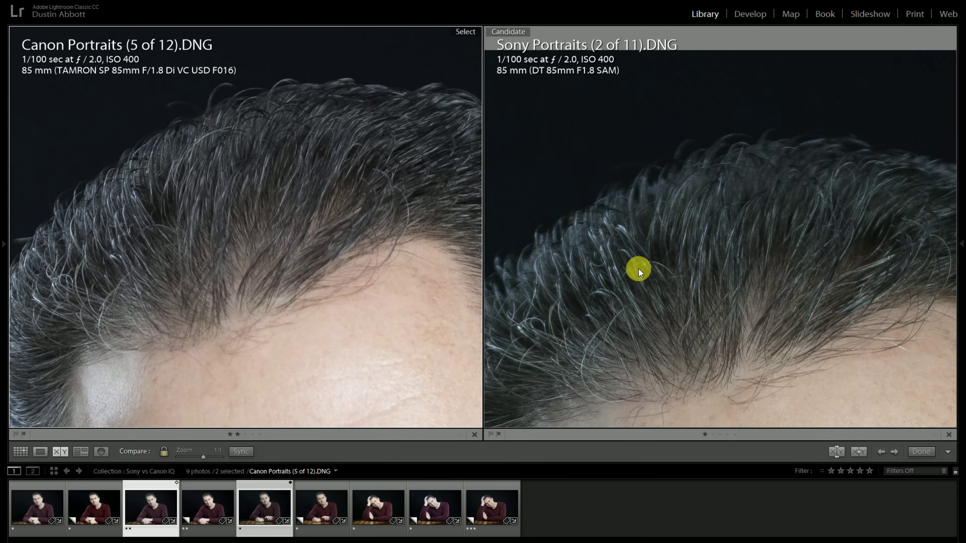
drag(356, 287, 282, 318)
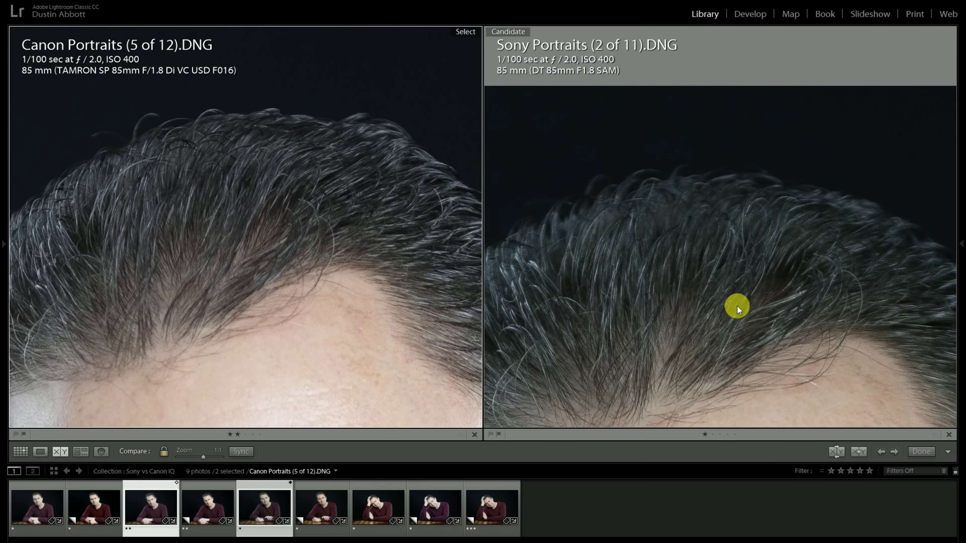
drag(711, 339, 666, 258)
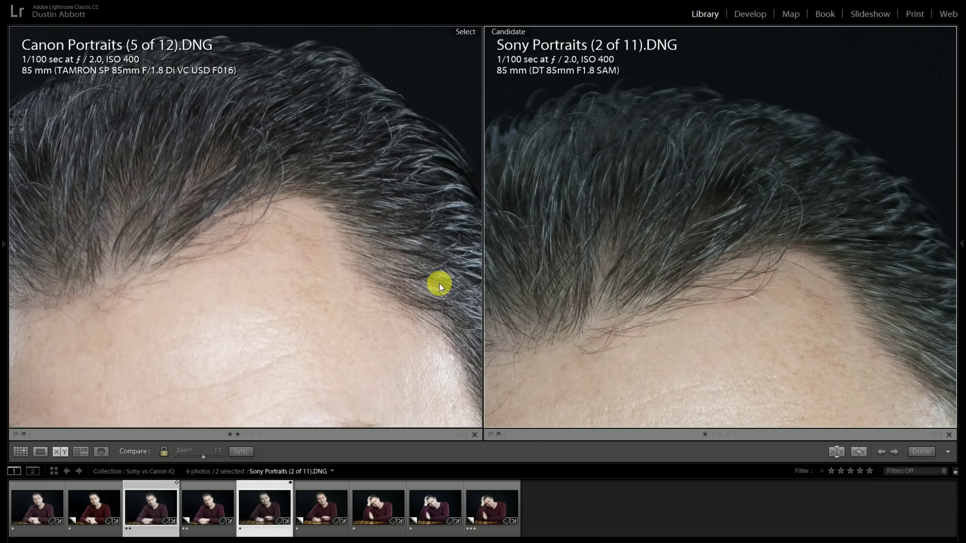
Step: Compare Sony Portraits (2 of 11).DNG Copy 1 with its unedited original, examining the hair at 1:1 before returning to the full image
click(316, 508)
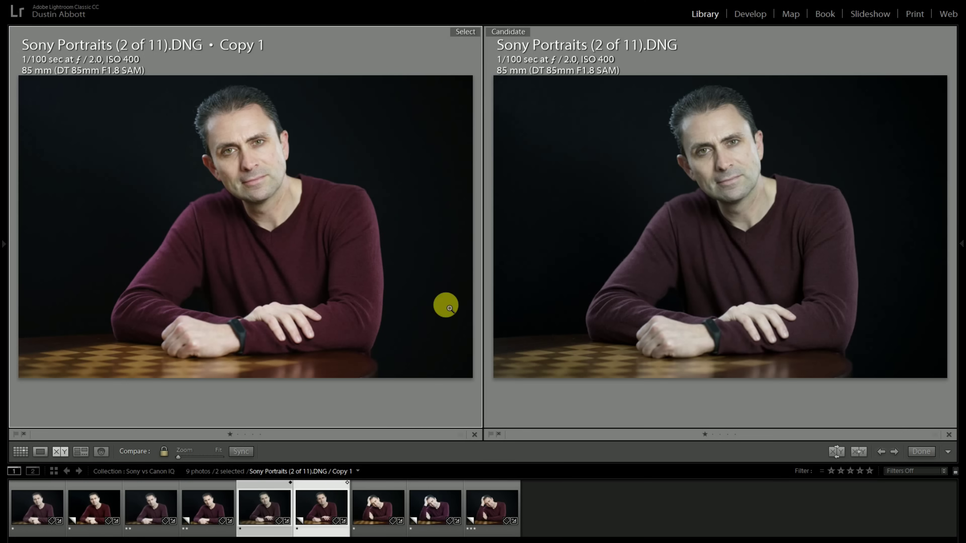
click(247, 108)
drag(250, 151, 291, 346)
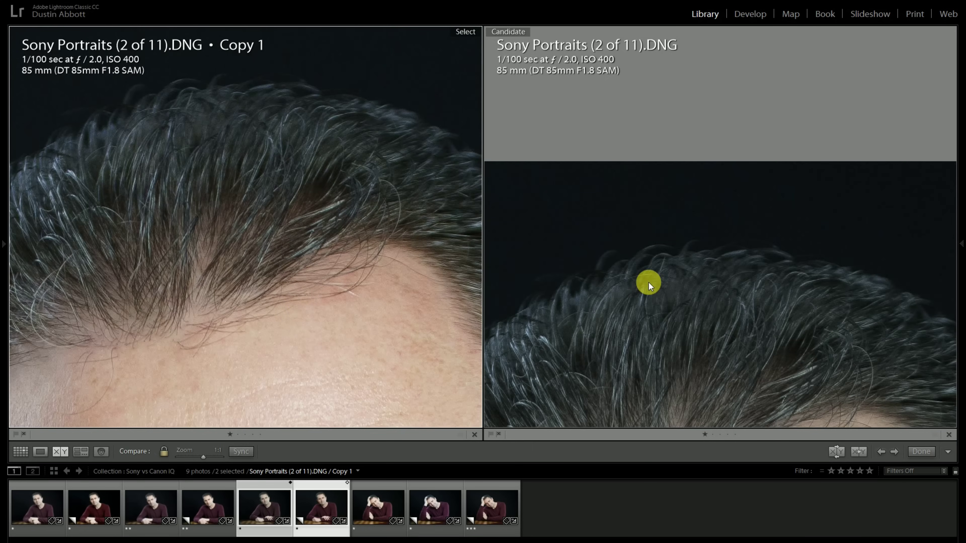
drag(246, 268, 297, 216)
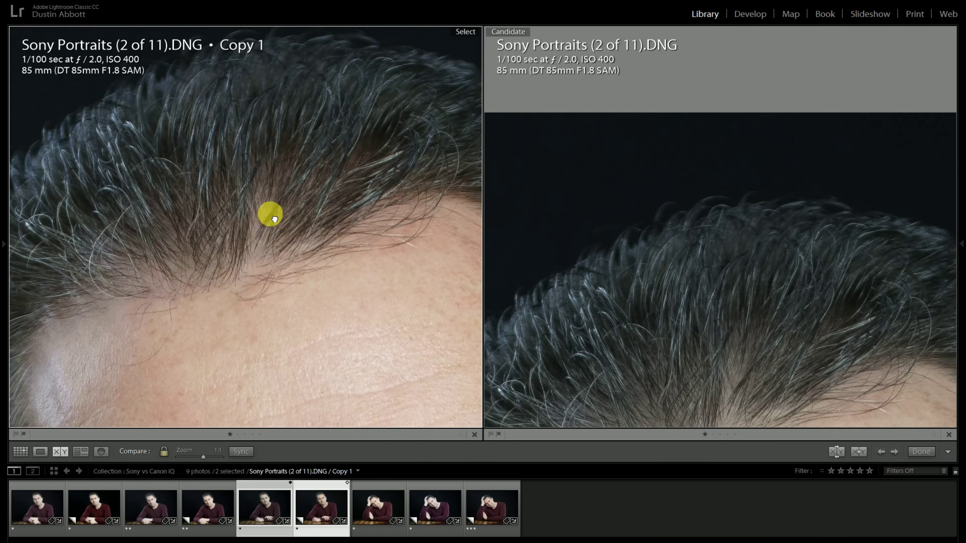
click(275, 218)
Step: Magnify the Sony copy and original to 1:1 around the eye and ear, and reposition the candidate independently to match the other view
click(280, 160)
drag(264, 192, 252, 346)
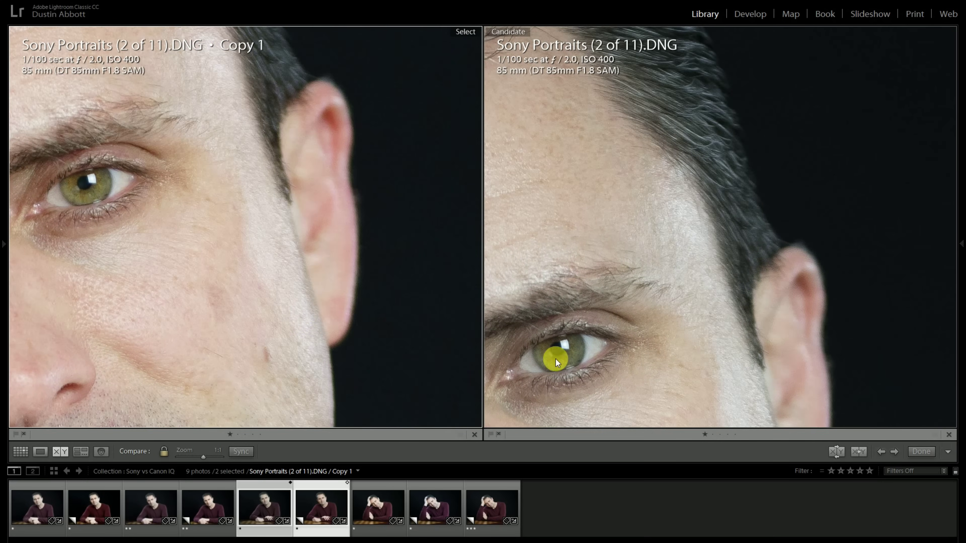
click(164, 451)
drag(630, 294, 548, 138)
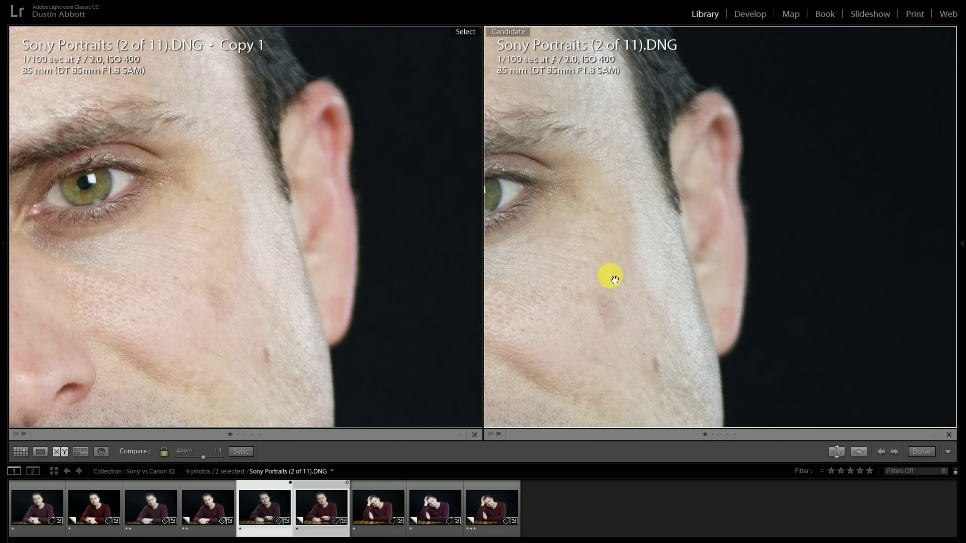
Step: Examine the eyes, cheeks, nose and beard shadow across the edited and original Sony portraits at 1:1
drag(186, 296, 230, 290)
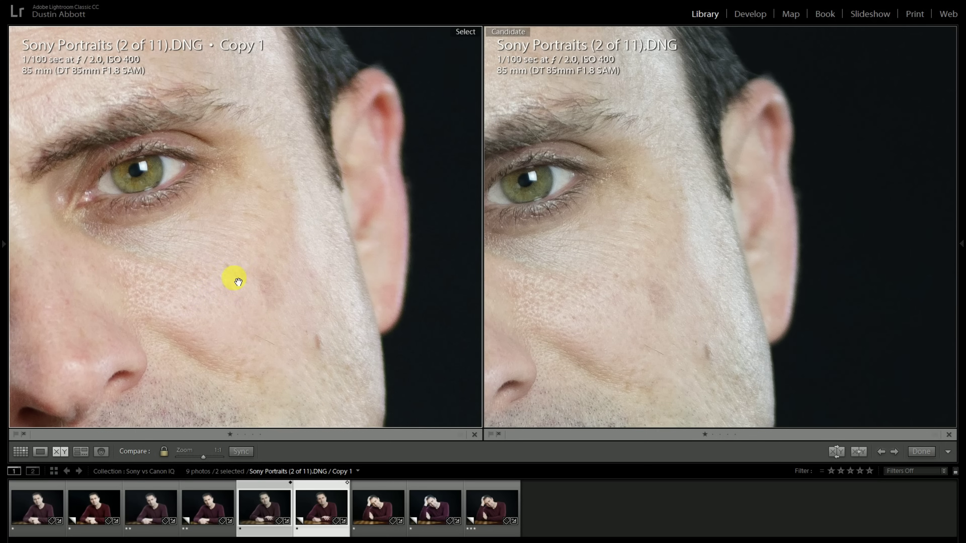
drag(235, 279, 335, 319)
drag(237, 328, 336, 231)
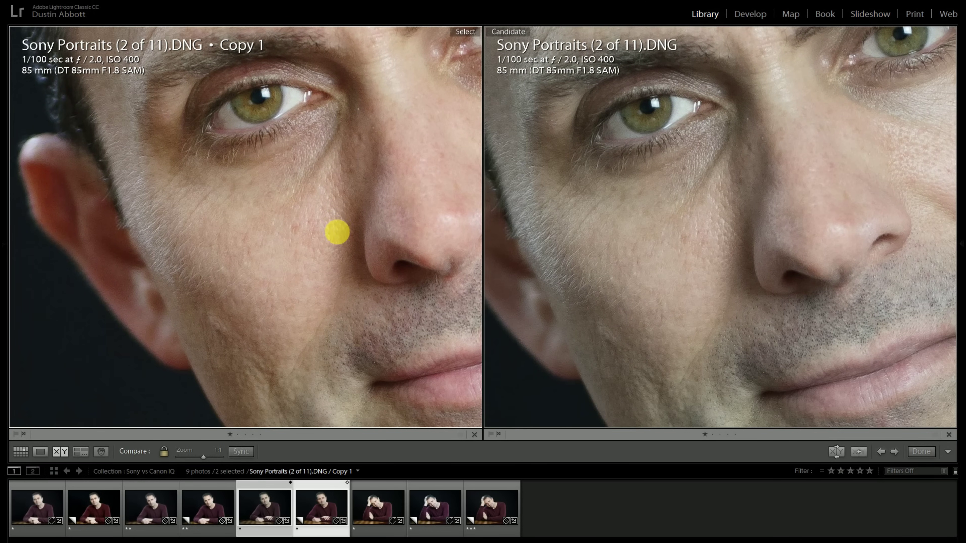
drag(328, 348, 340, 319)
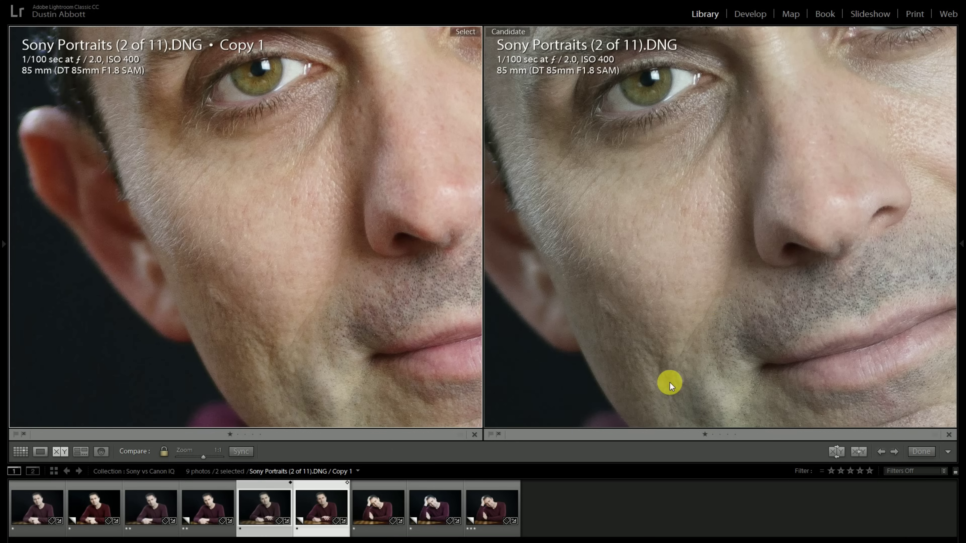
drag(672, 336, 627, 259)
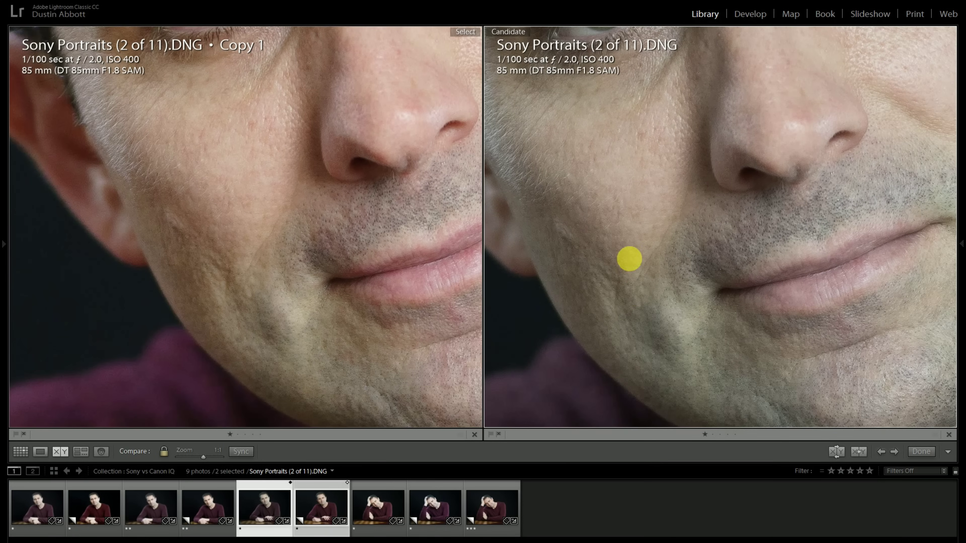
Step: Examine the cheek, nose and eye on the edited and original Sony portraits at 1:1 before returning to the full images
drag(627, 300, 645, 352)
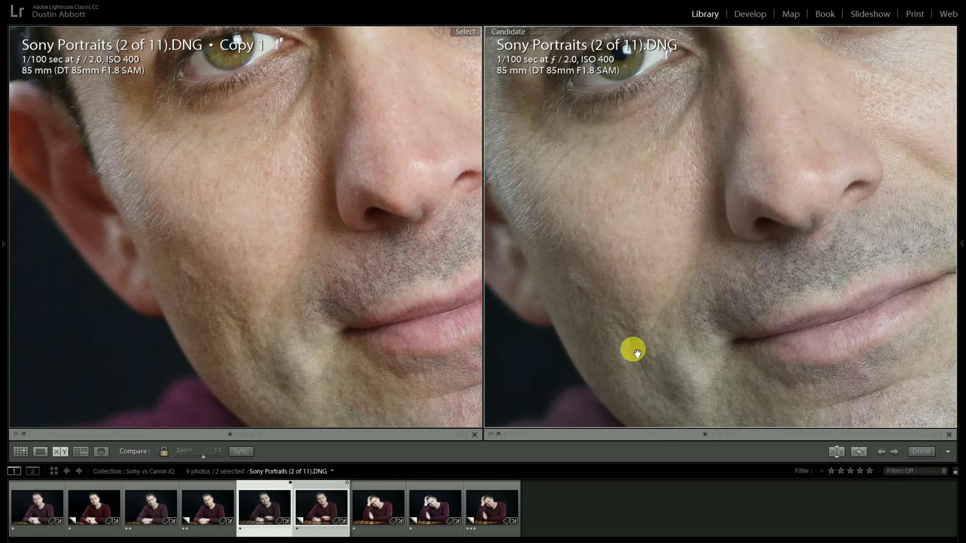
drag(271, 284, 270, 306)
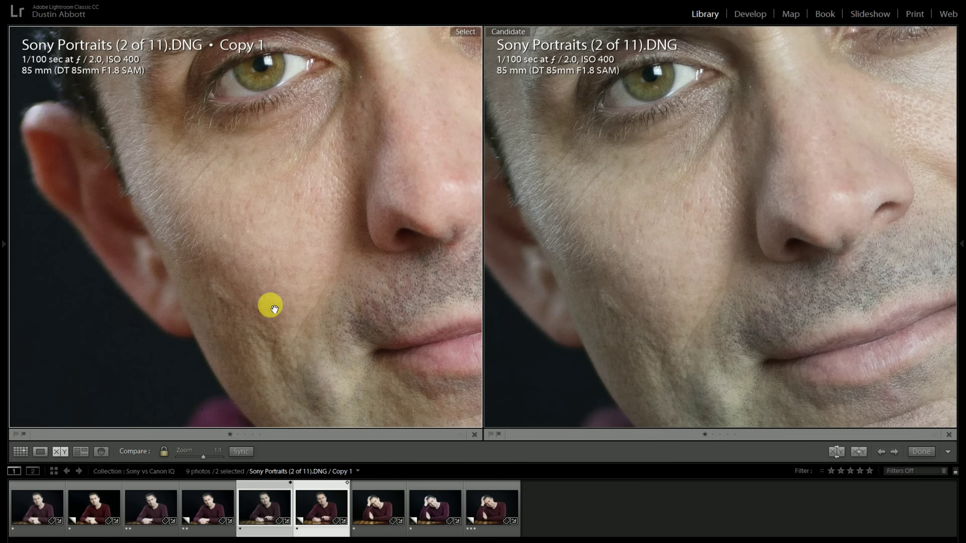
click(274, 268)
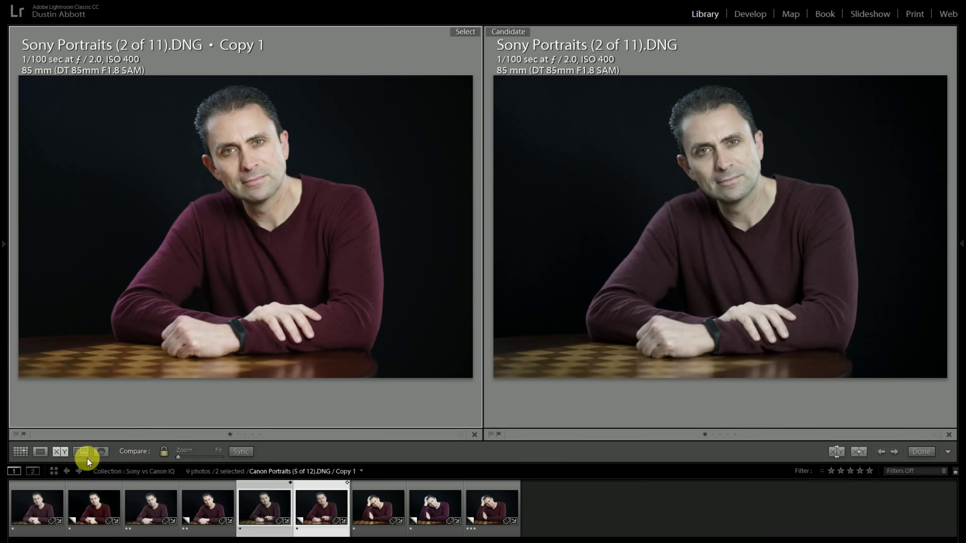
Step: Open Sony Portraits (2 of 11).DNG Copy 1 for developing and examine its Camera Calibration settings
key(d)
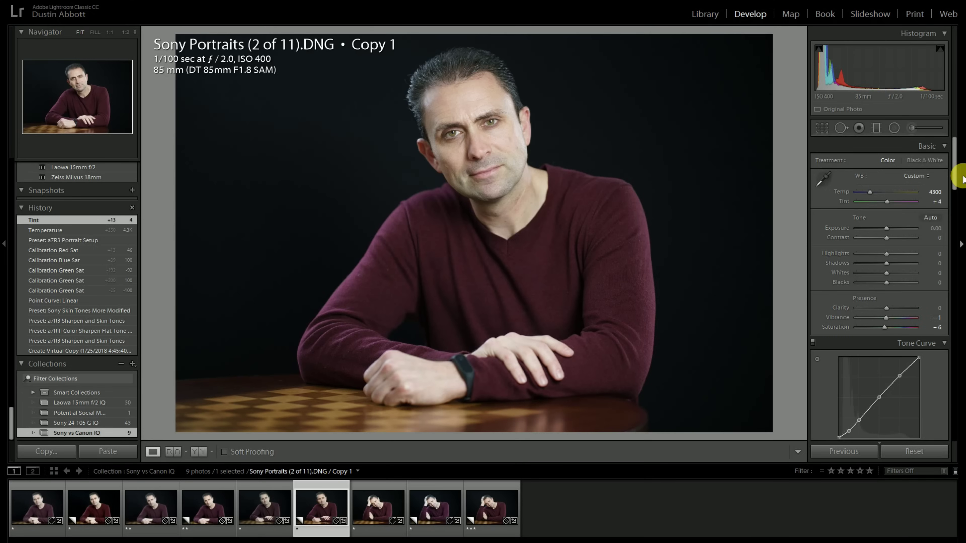
drag(953, 175, 955, 403)
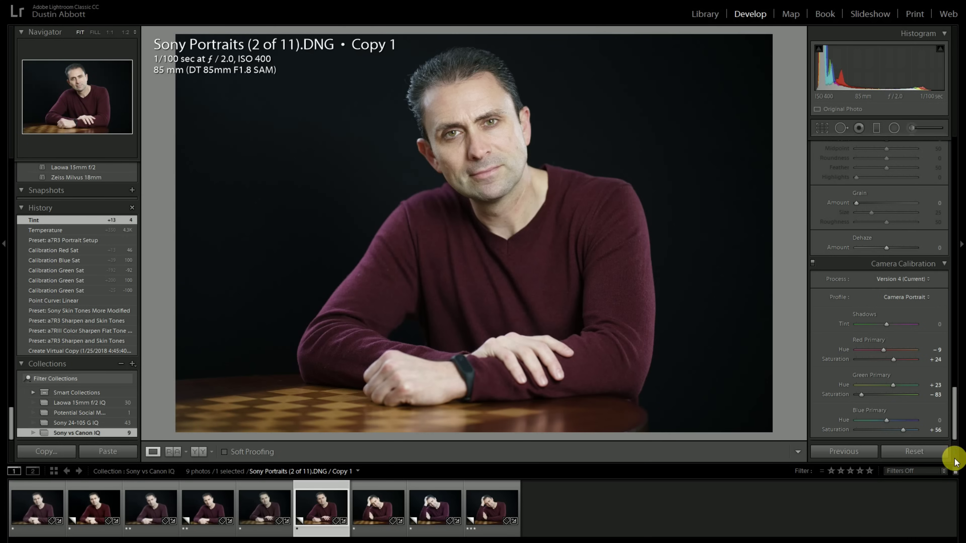
drag(953, 414, 957, 190)
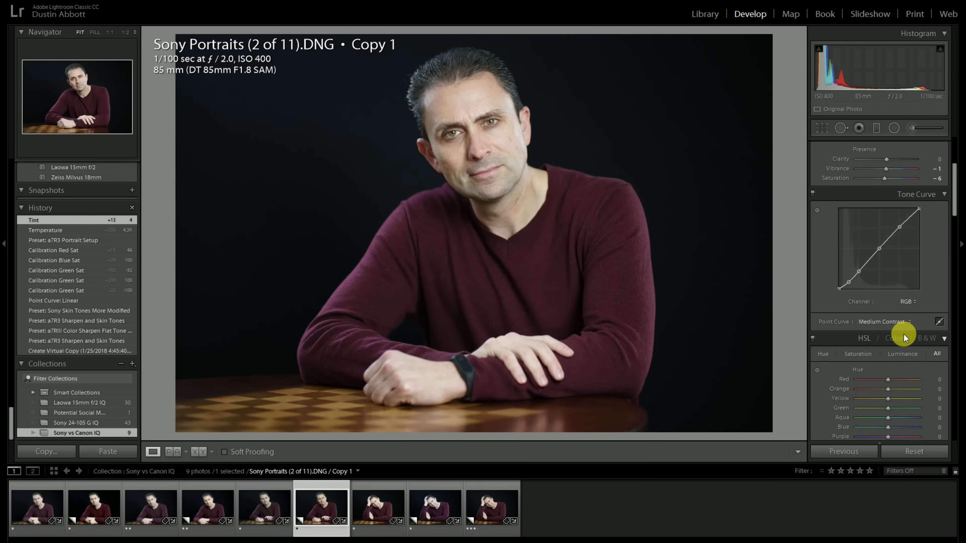
Step: Try the Linear point curve on the Sony copy and restore Medium Contrast
click(905, 323)
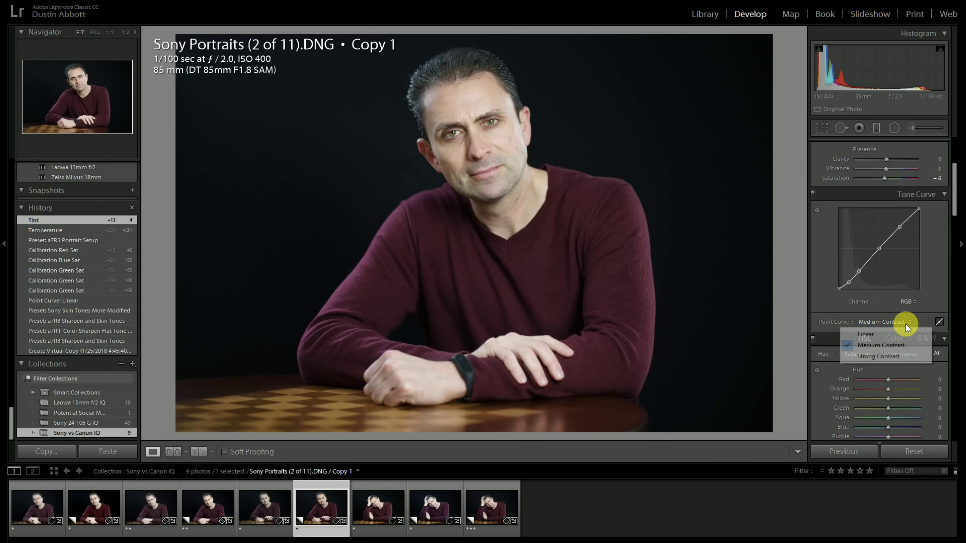
click(890, 332)
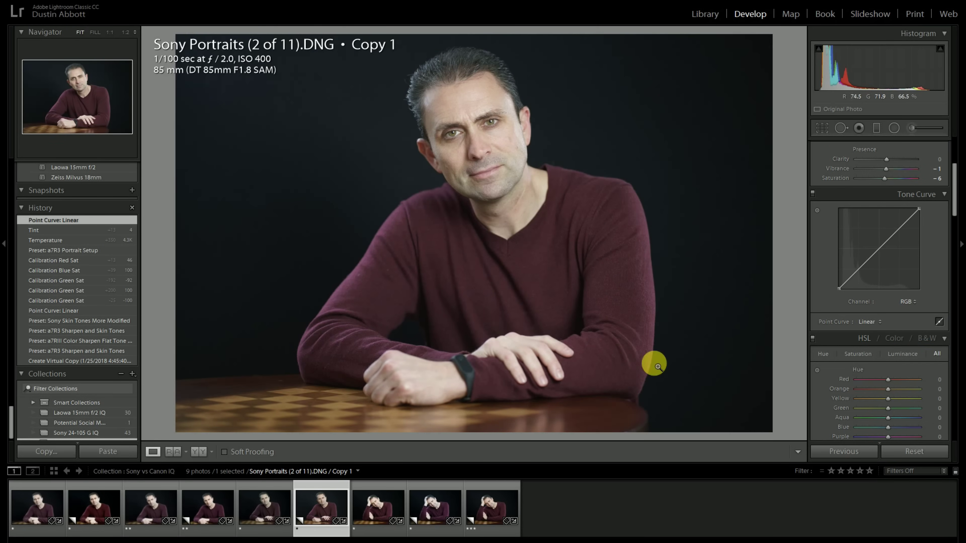
click(881, 324)
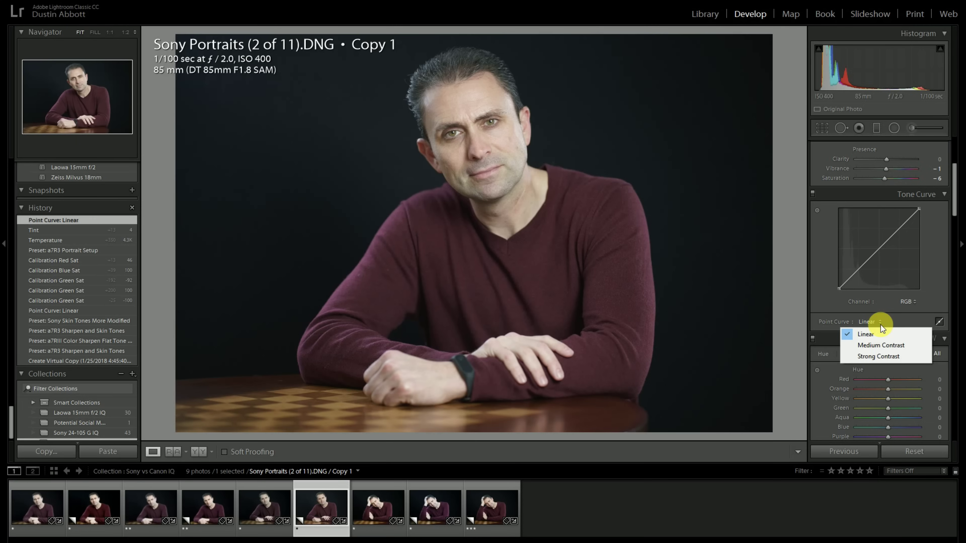
click(880, 347)
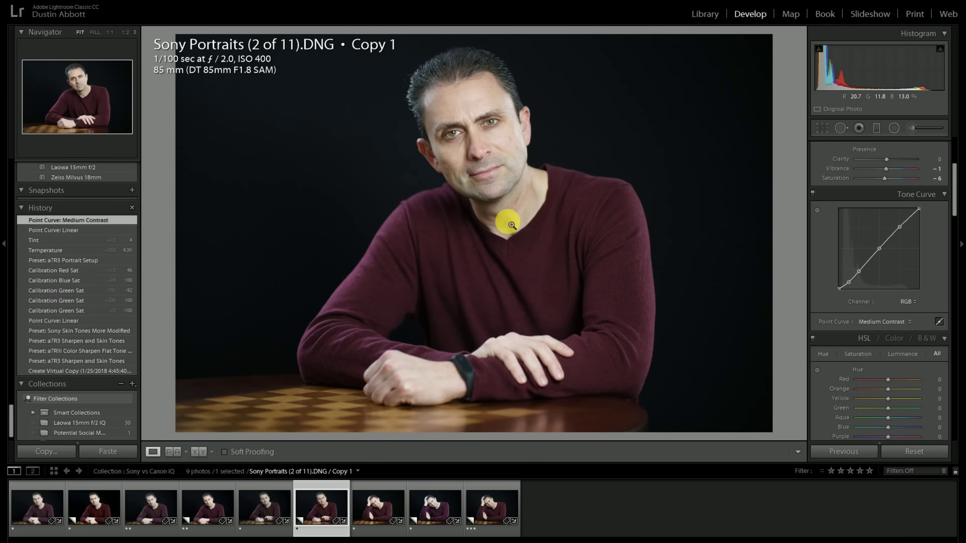
Step: Try the Strong Contrast point curve on the Sony copy and return it to Medium Contrast
click(876, 323)
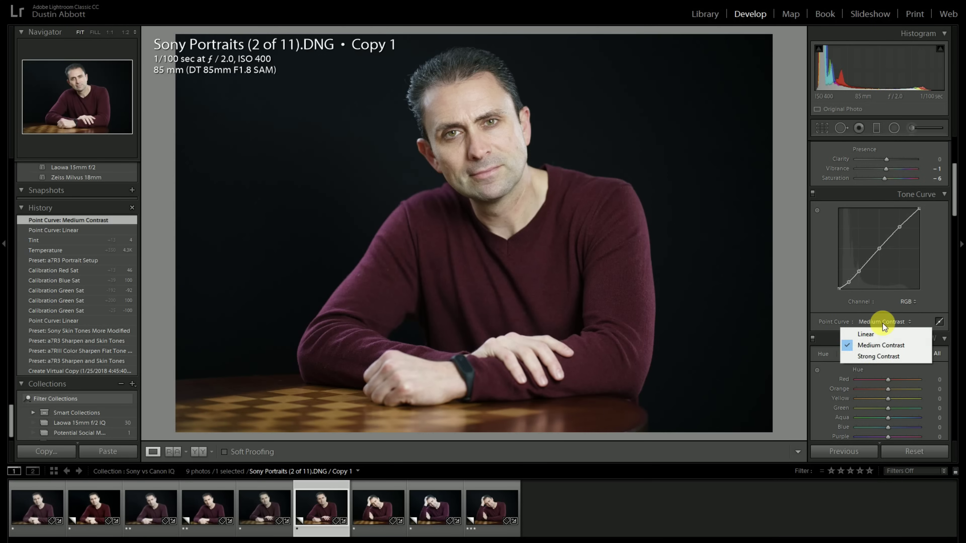
click(873, 358)
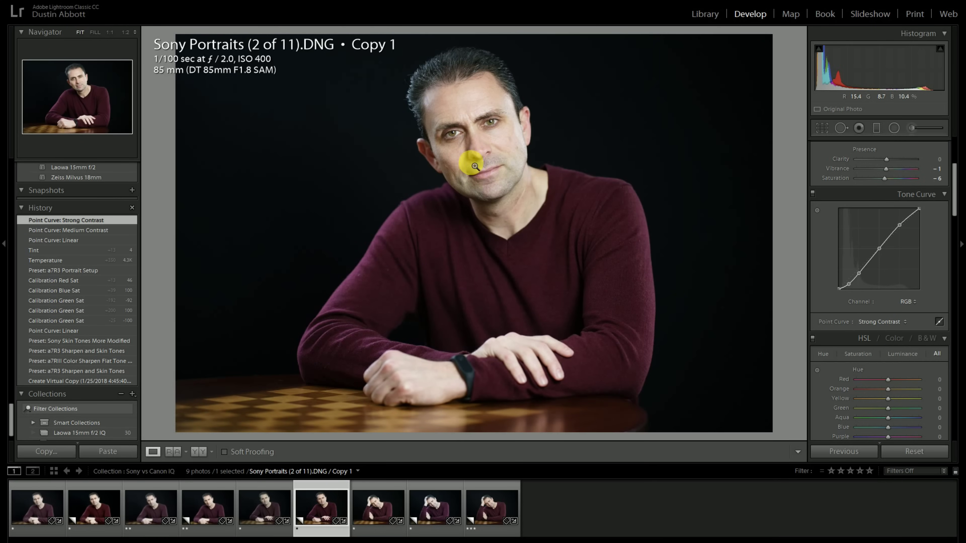
click(880, 325)
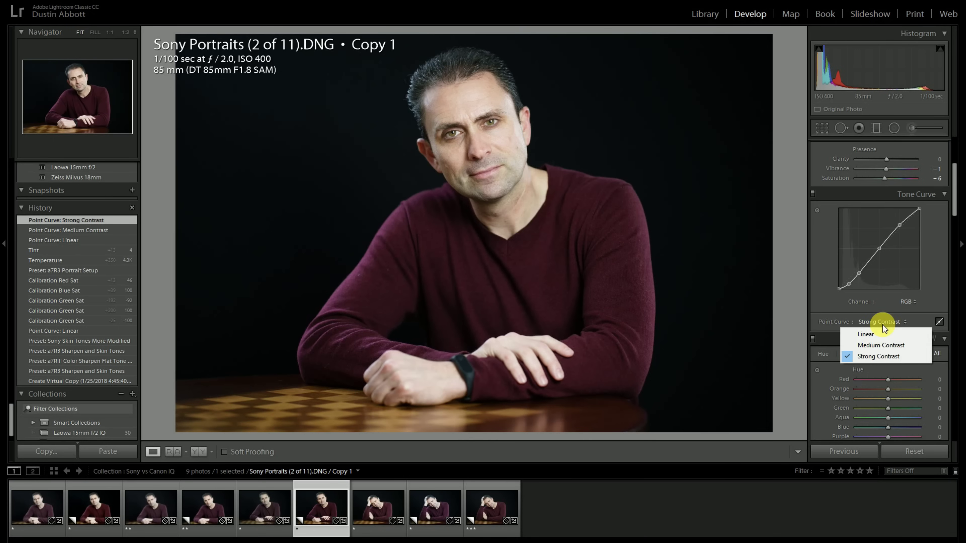
click(872, 347)
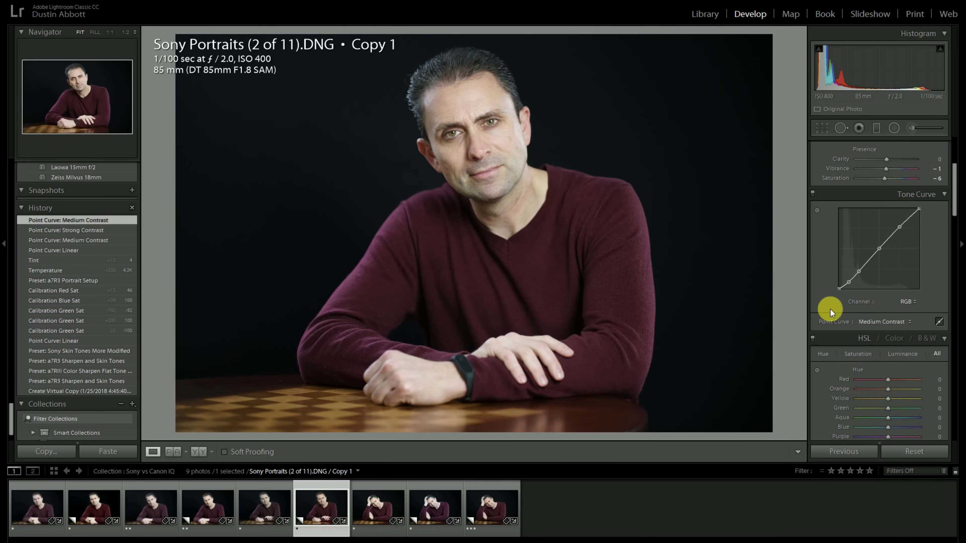
Step: Try the As Shot white balance on the Sony copy, and restore it with a Temp of 4300 and a Tint of +4
scroll(852, 306, up, 4)
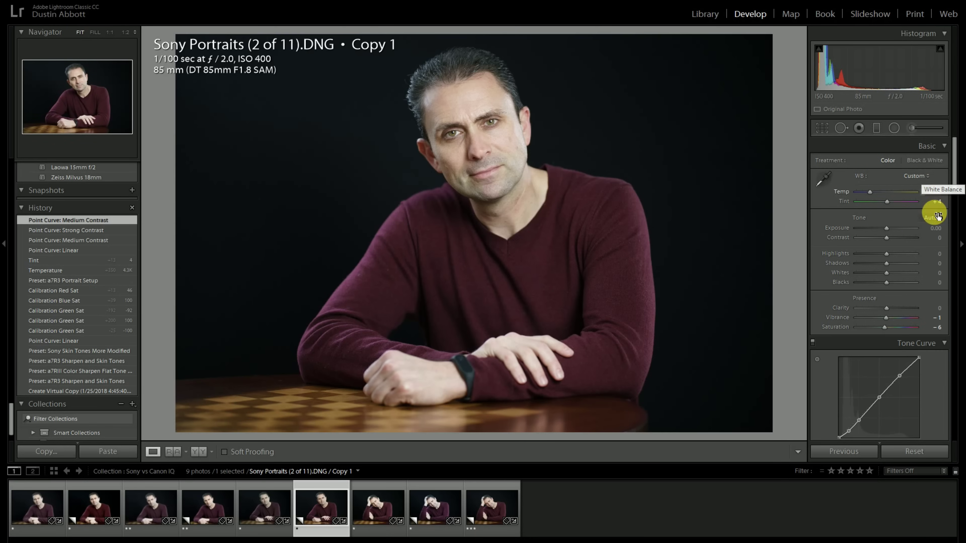
click(920, 177)
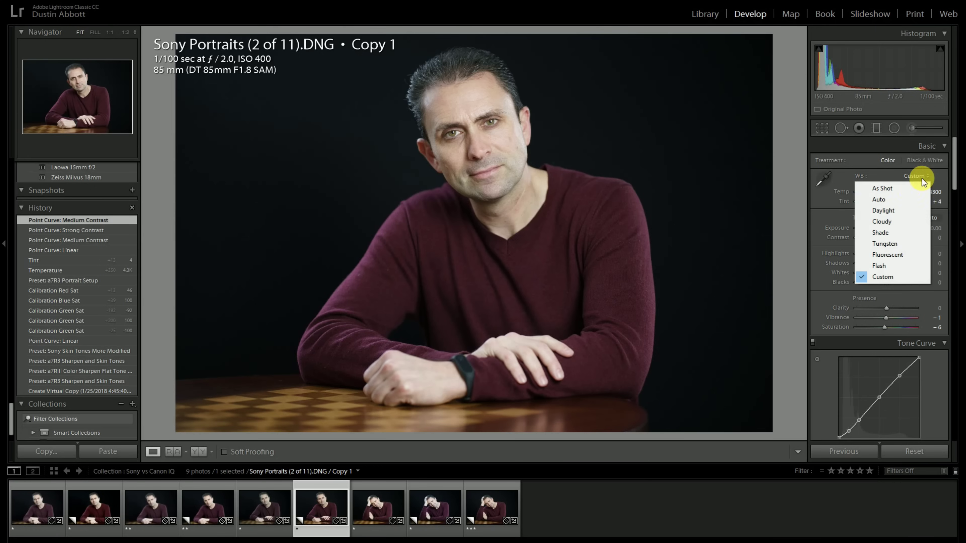
click(894, 189)
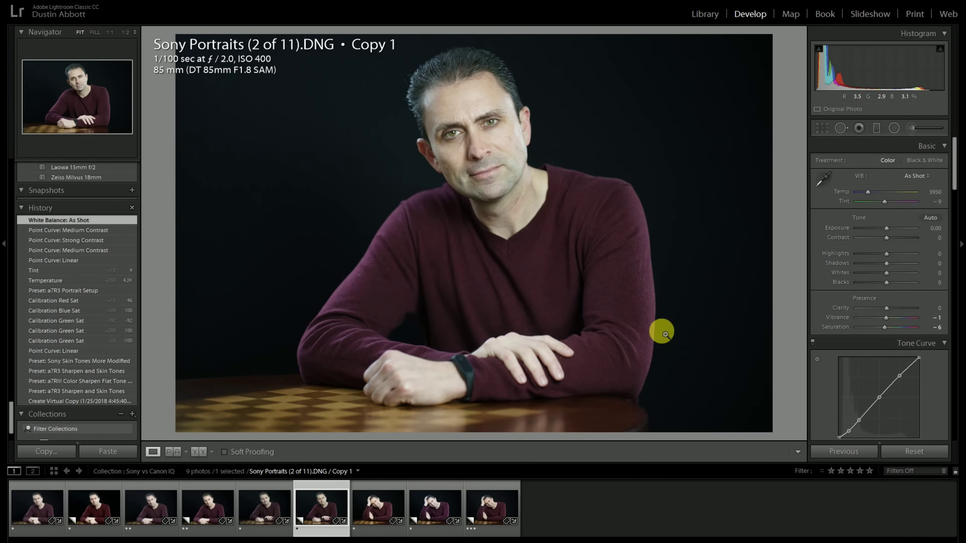
click(935, 192)
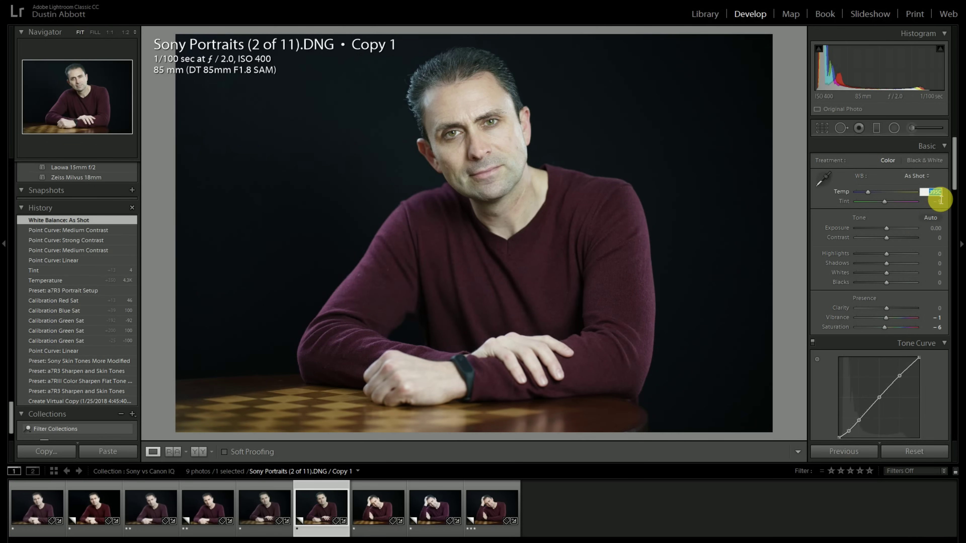
text(4300)
key(Return)
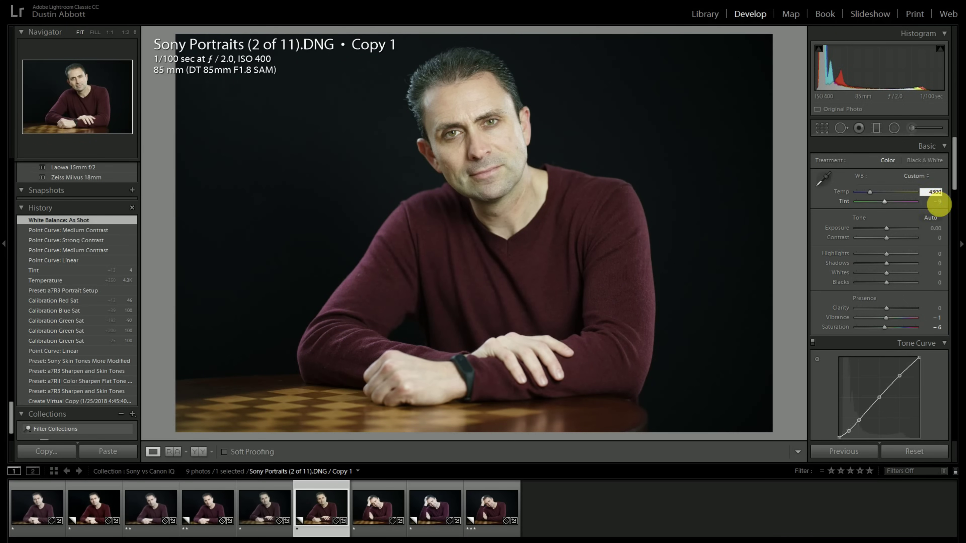
click(937, 202)
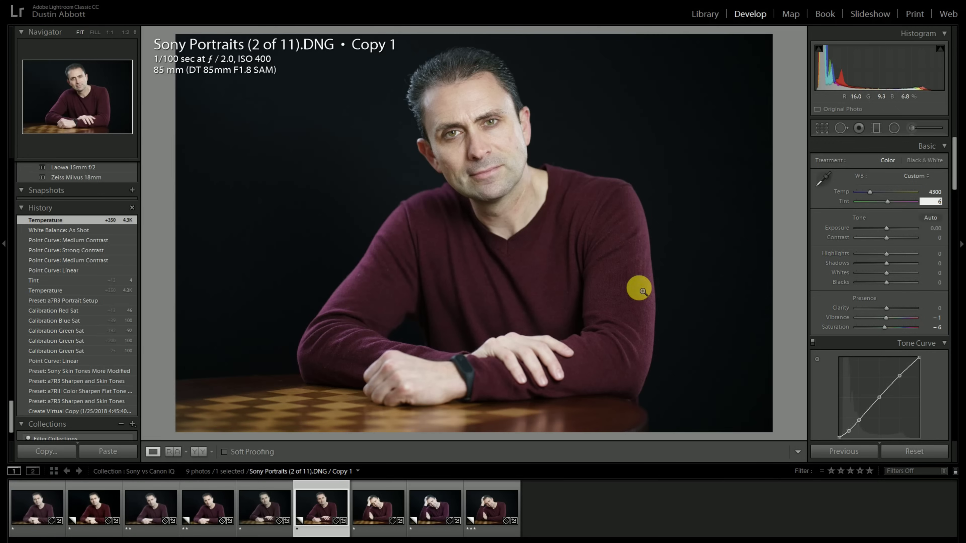
double_click(936, 205)
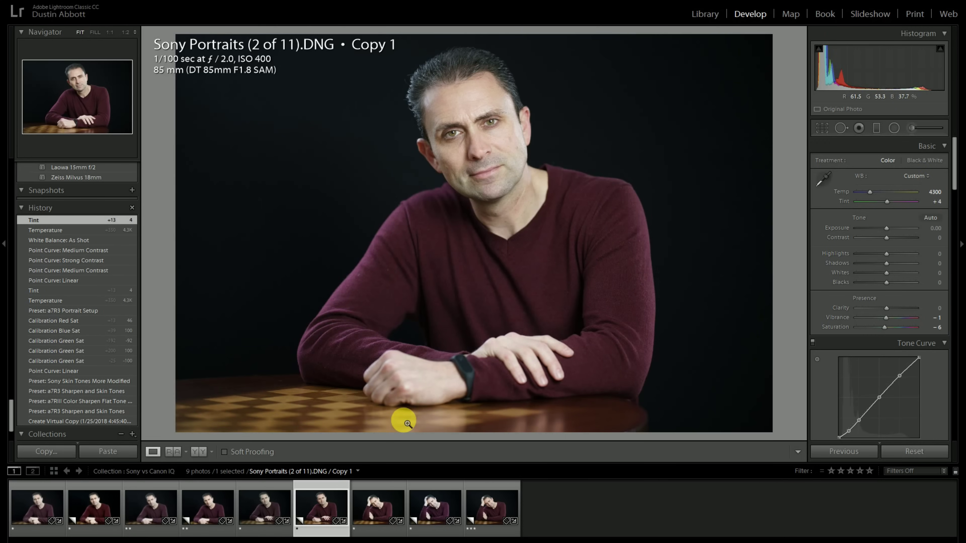
Step: Reset the develop settings of Sony Portraits (7 of 11).DNG and bring back the edited version from its Tint history state
click(377, 512)
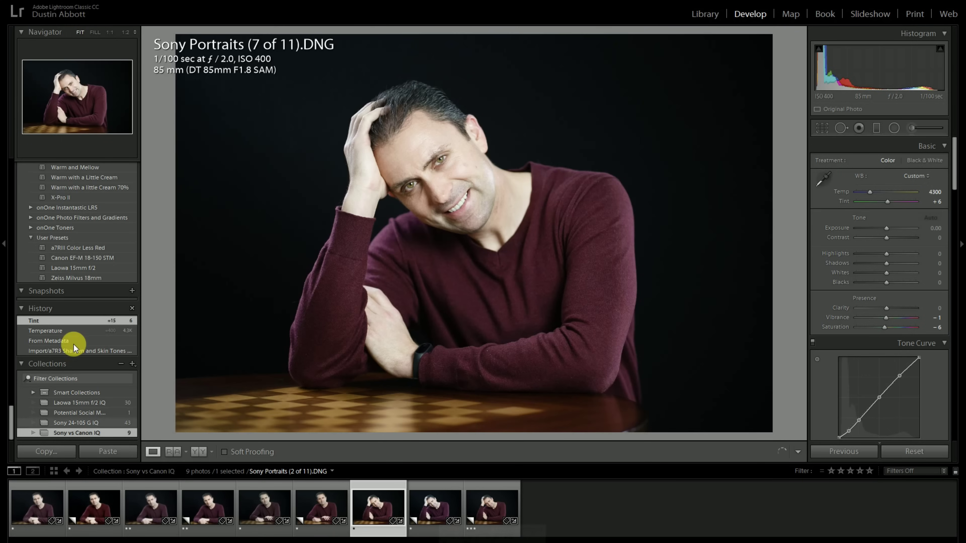
click(914, 453)
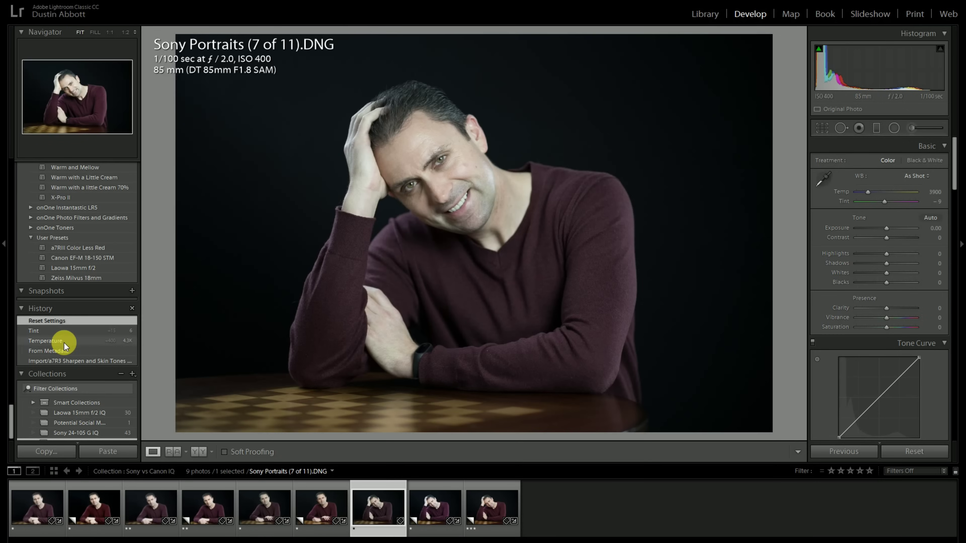
click(65, 334)
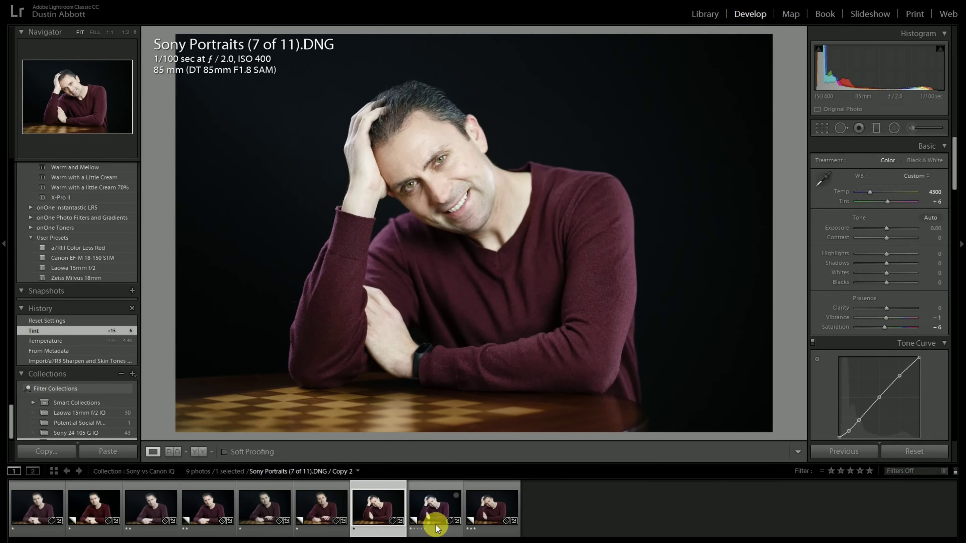
Step: Set the white balance Temp of Sony Portraits (7 of 11).DNG Copy 2 to 4300
click(432, 510)
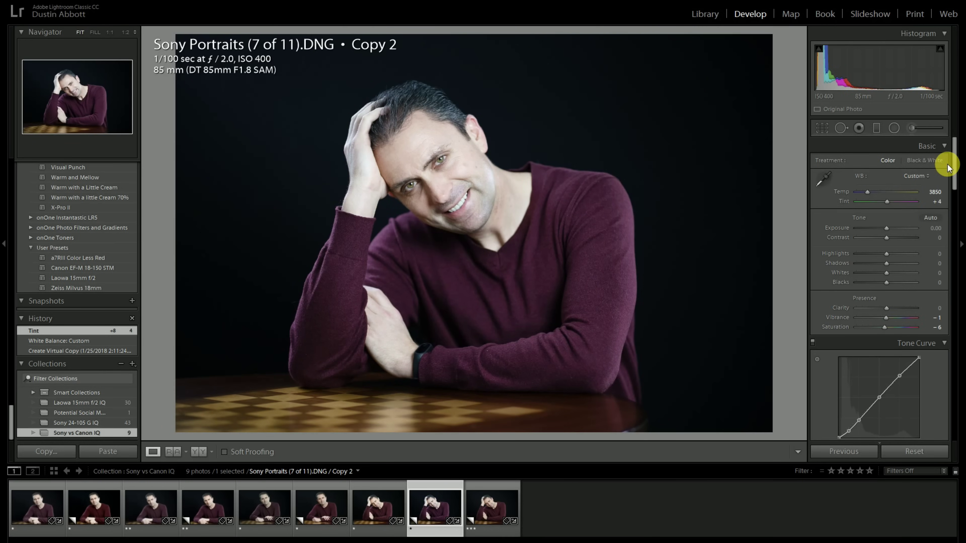
click(936, 192)
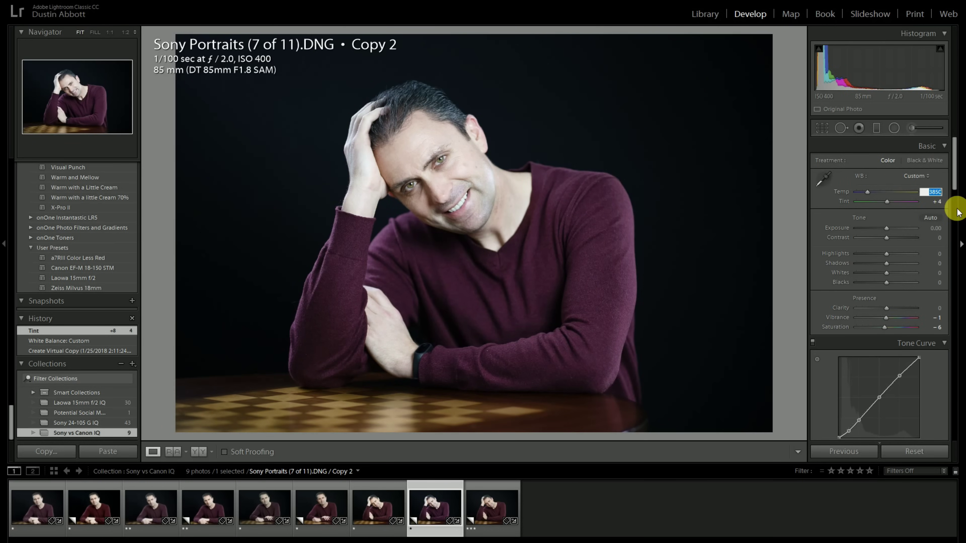
text(4300)
key(Return)
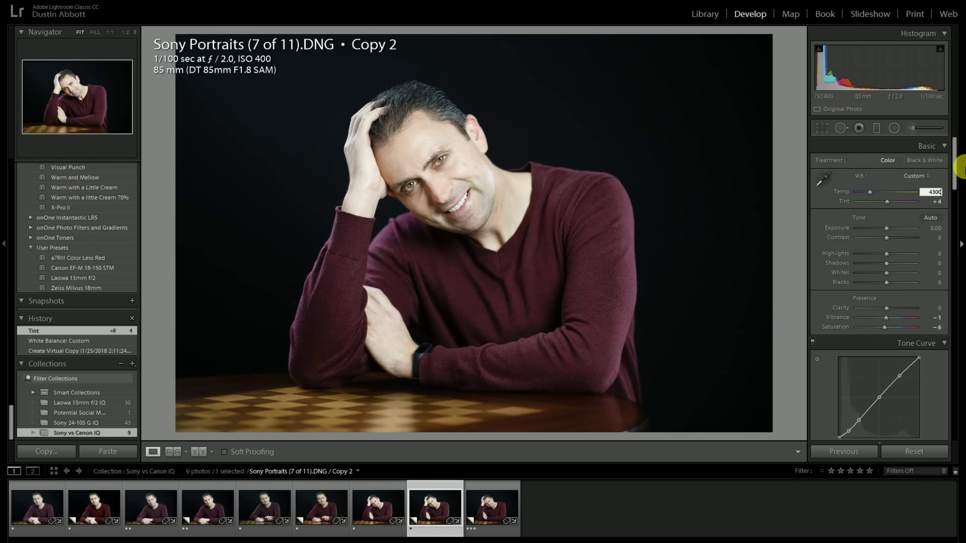
Step: Examine the Camera Calibration and Tone Curve settings of Copy 2 and commit the entered temperature
drag(952, 168, 956, 414)
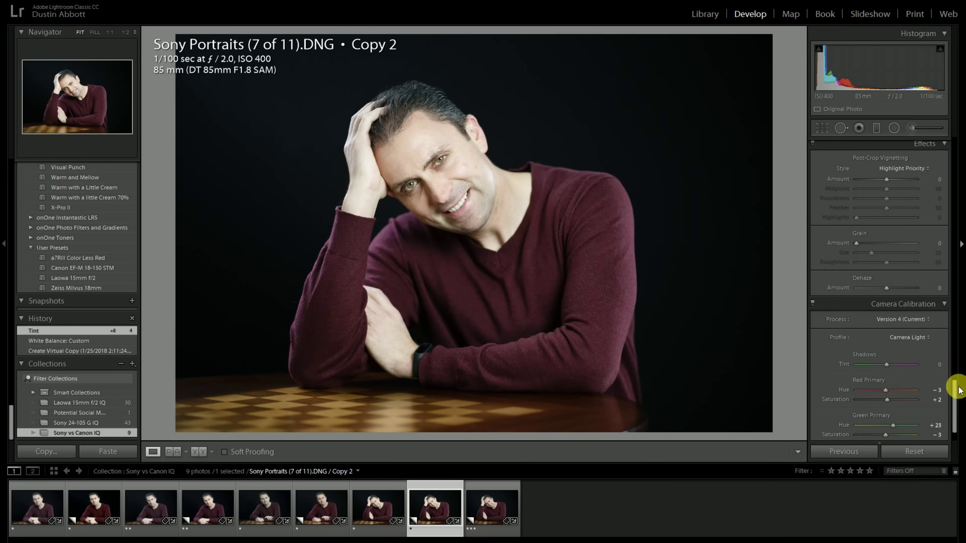
drag(956, 388, 952, 394)
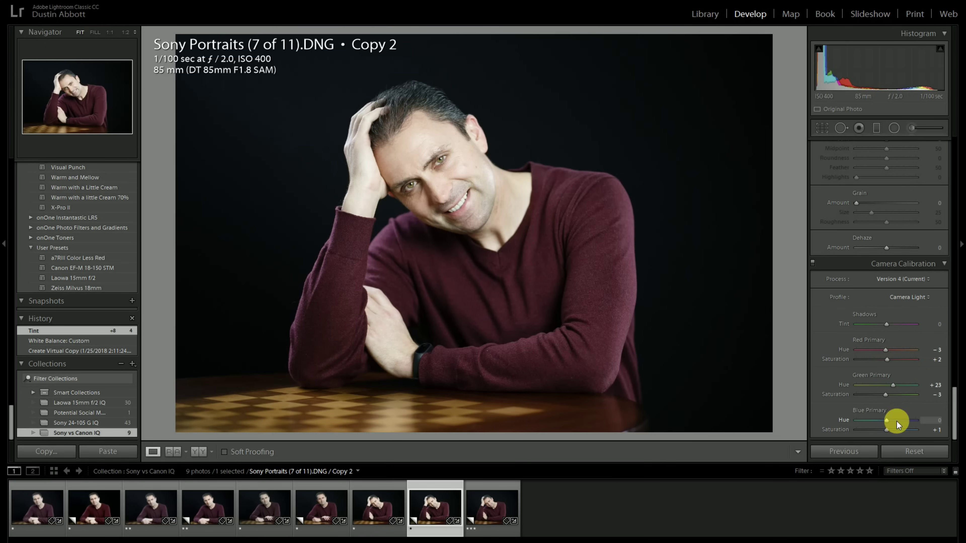
drag(956, 409, 964, 195)
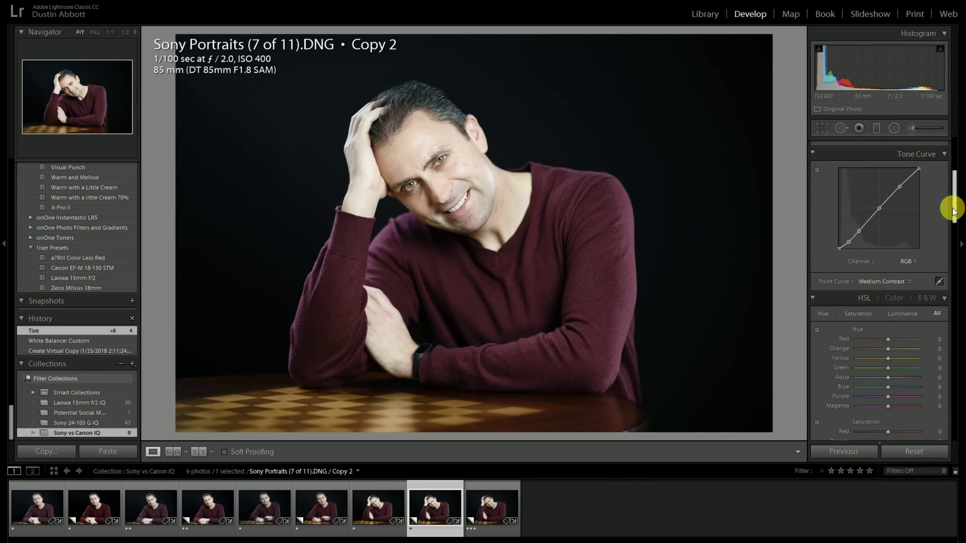
drag(953, 209, 953, 177)
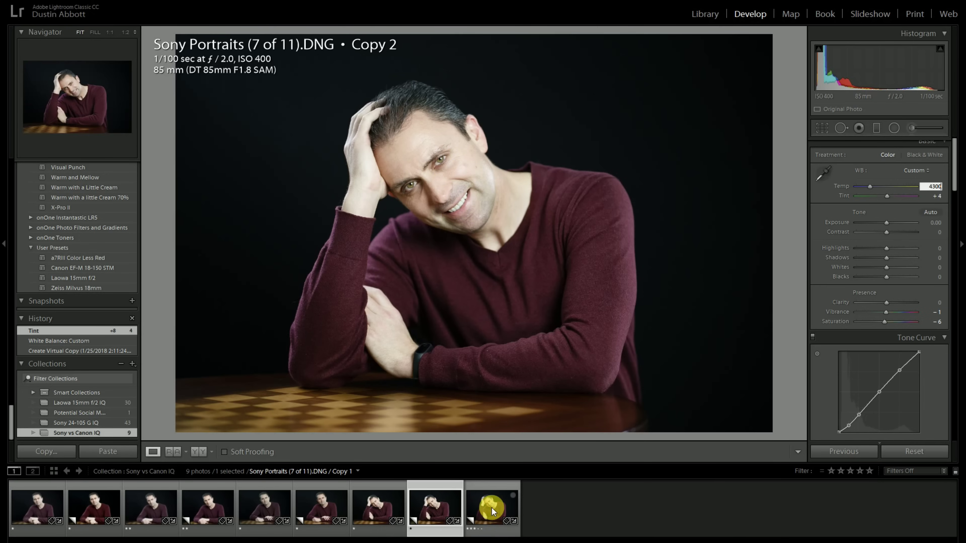
key(Return)
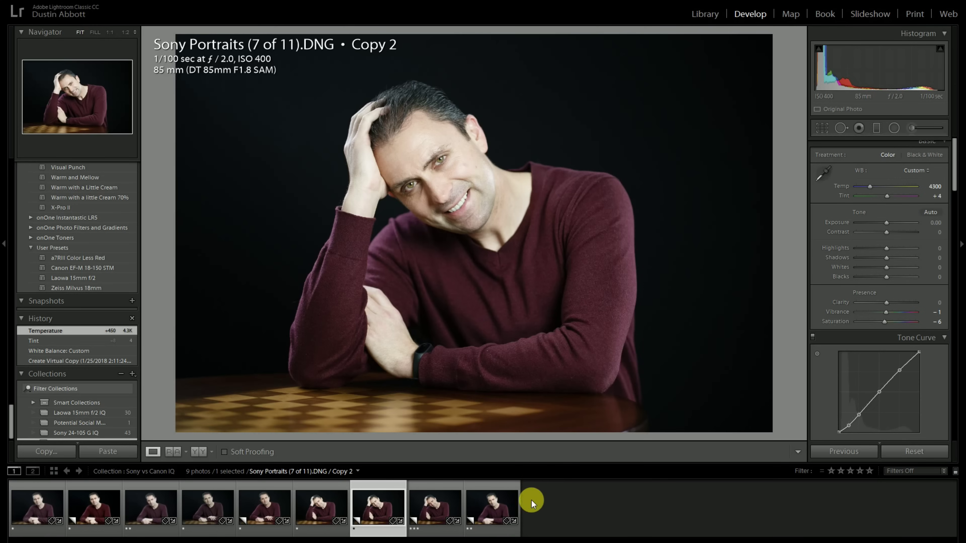
Step: Open Sony Portraits (7 of 11).DNG Copy 1 and compare it side by side with Copy 2
click(491, 508)
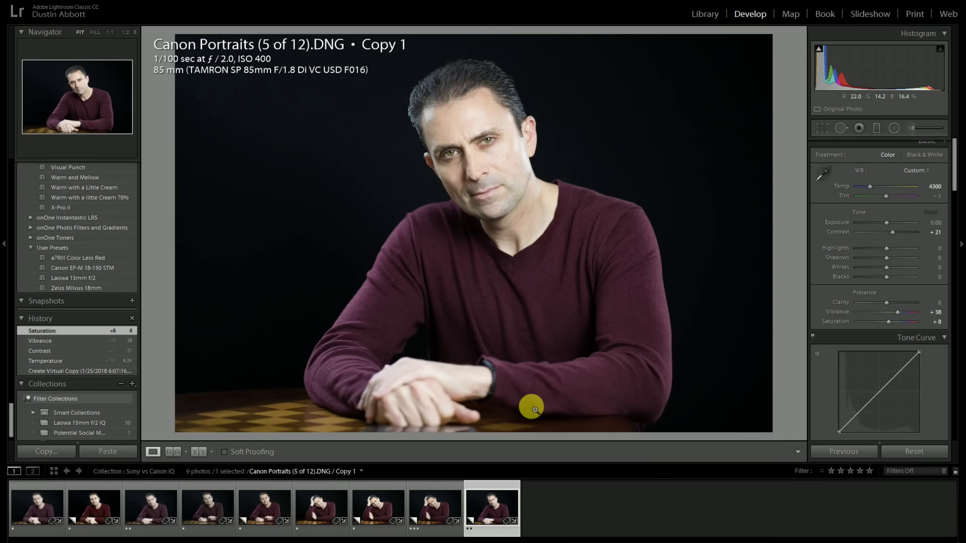
click(433, 504)
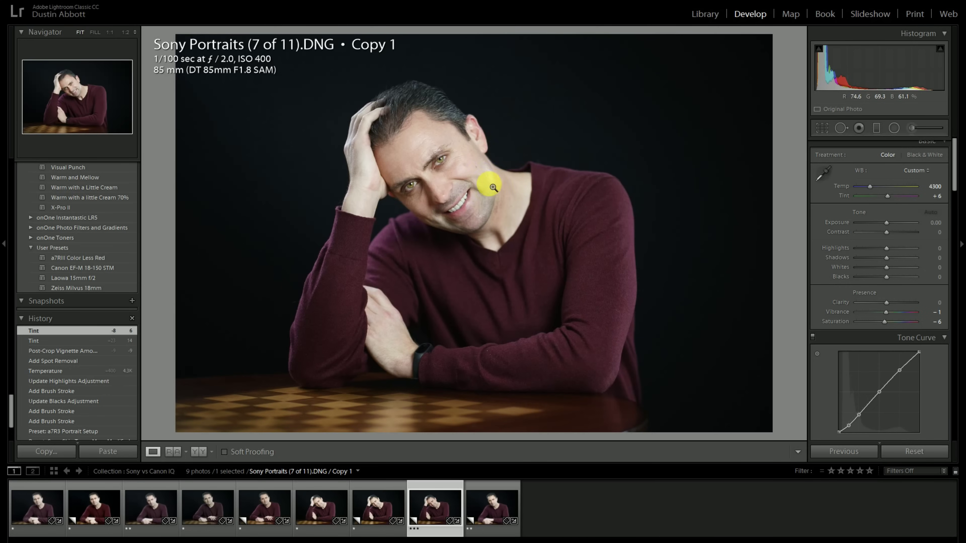
drag(954, 152, 960, 468)
key(c)
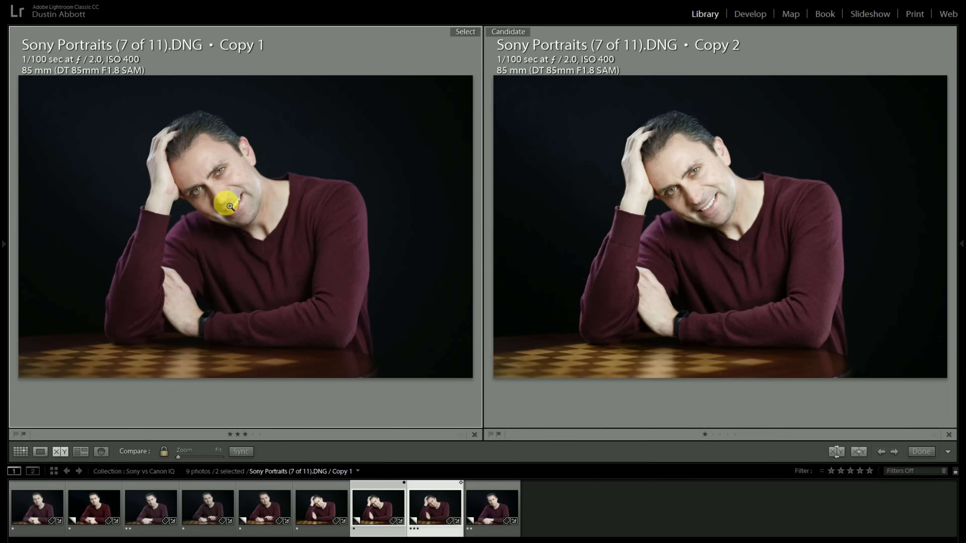
Step: Examine the facial skin tones around the eyes, nose and mouth at 1:1 in both Copy 1 and Copy 2
click(199, 199)
drag(268, 274, 225, 345)
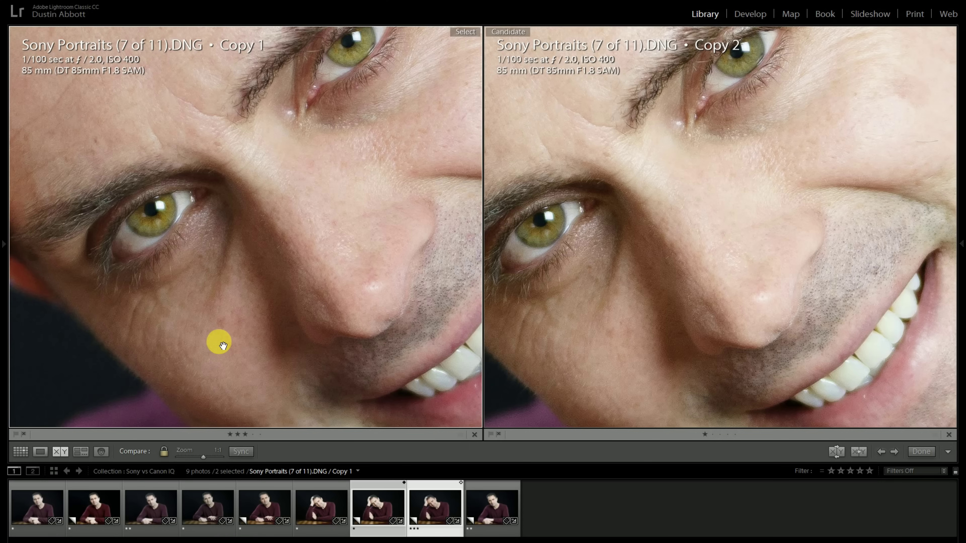
drag(206, 324, 246, 357)
click(246, 350)
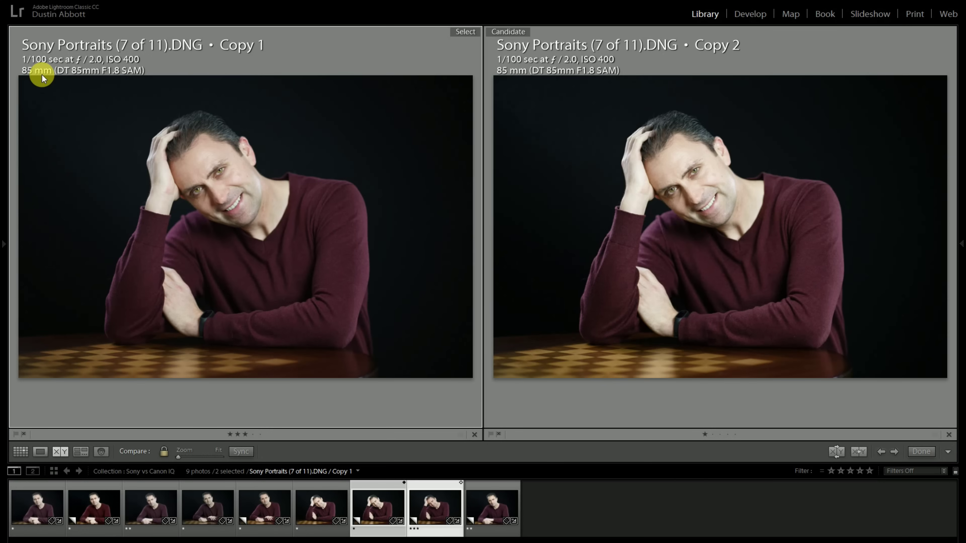
click(214, 195)
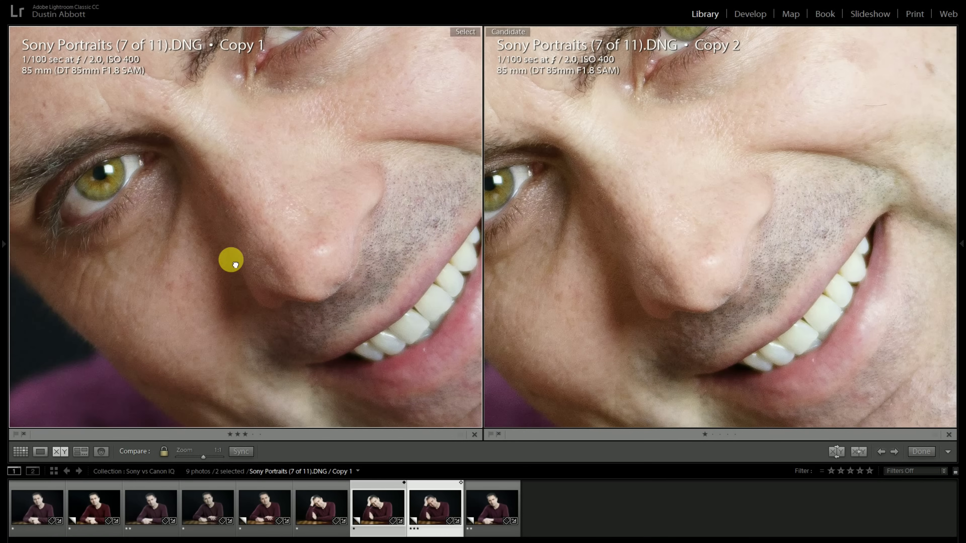
drag(235, 265, 276, 341)
drag(280, 270, 224, 256)
drag(271, 310, 232, 263)
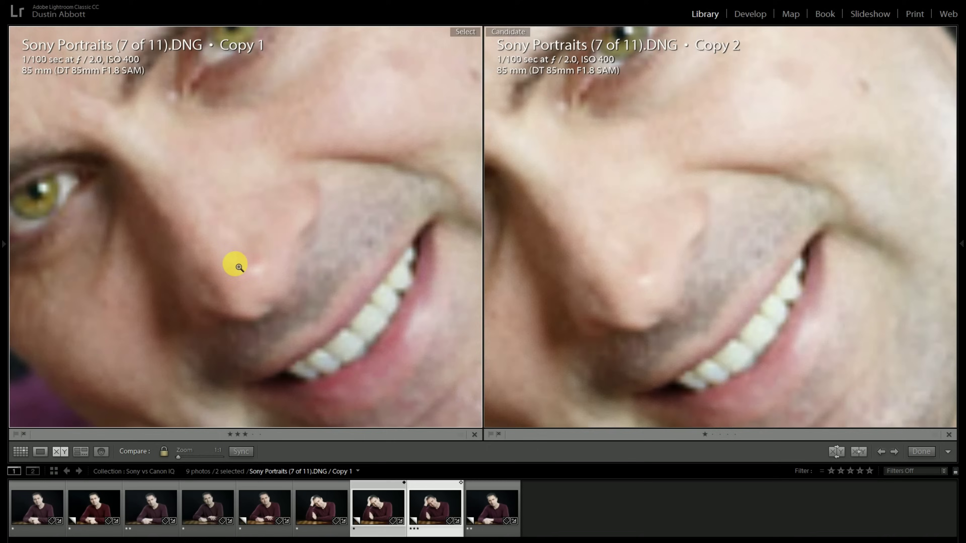
click(239, 267)
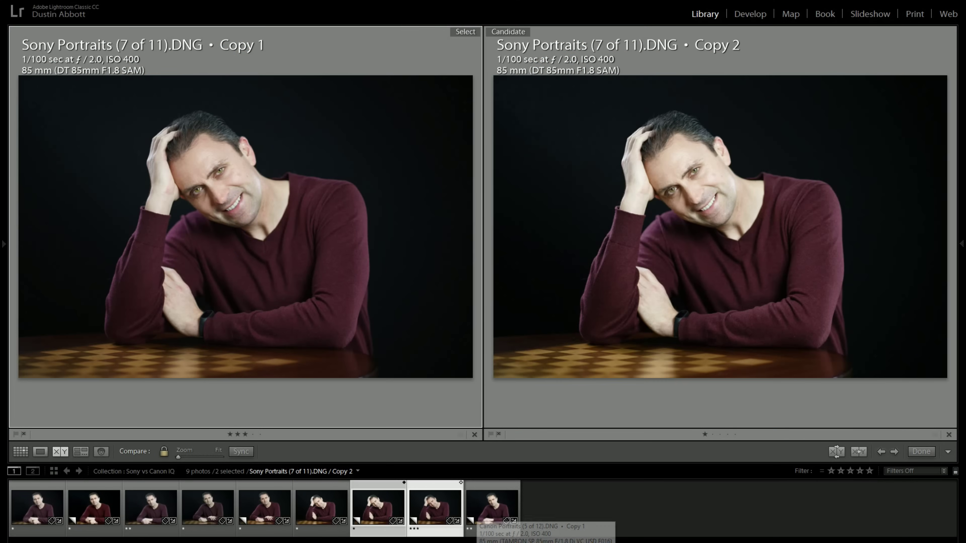
click(470, 504)
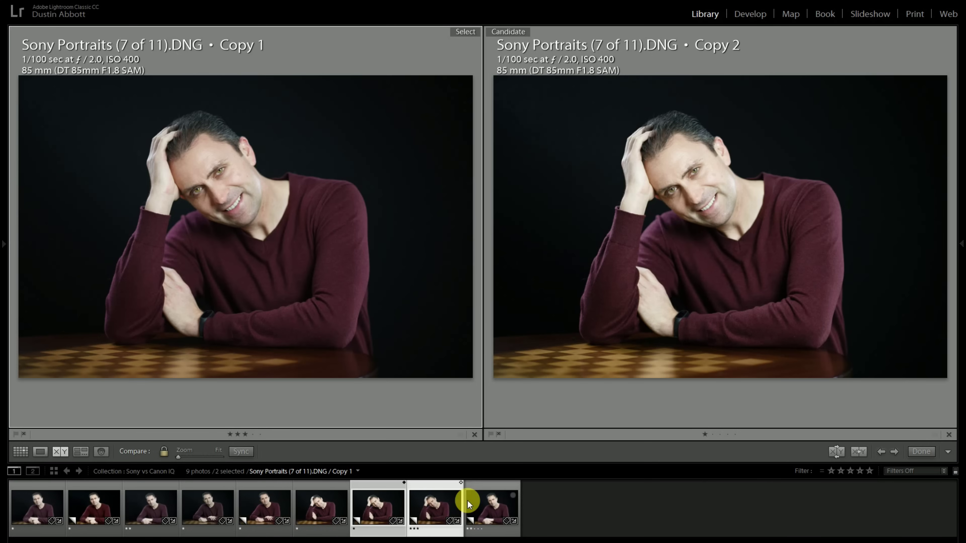